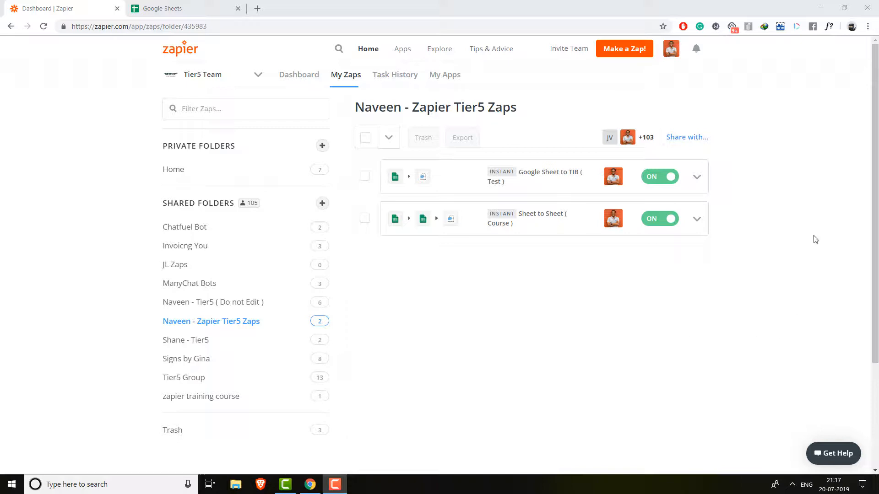
# - Start a new zap from the My Zaps page with Make a Zap!
pyautogui.click(635, 54)
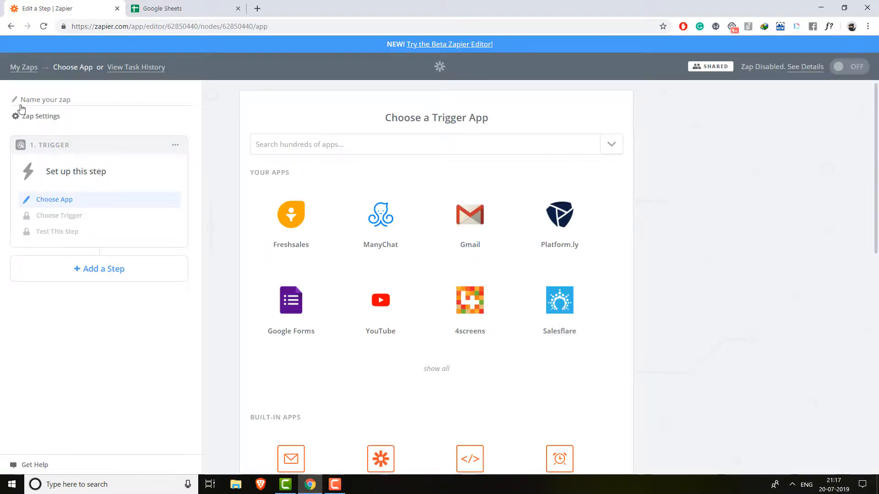
# - Name the zap 'Test Zap - Single Zap'
pyautogui.click(37, 105)
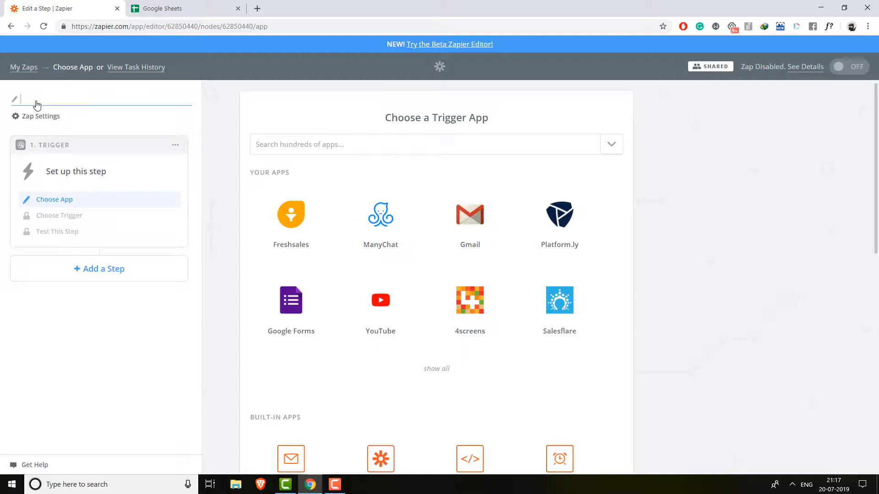
pyautogui.write('Test Zap - Single Zap')
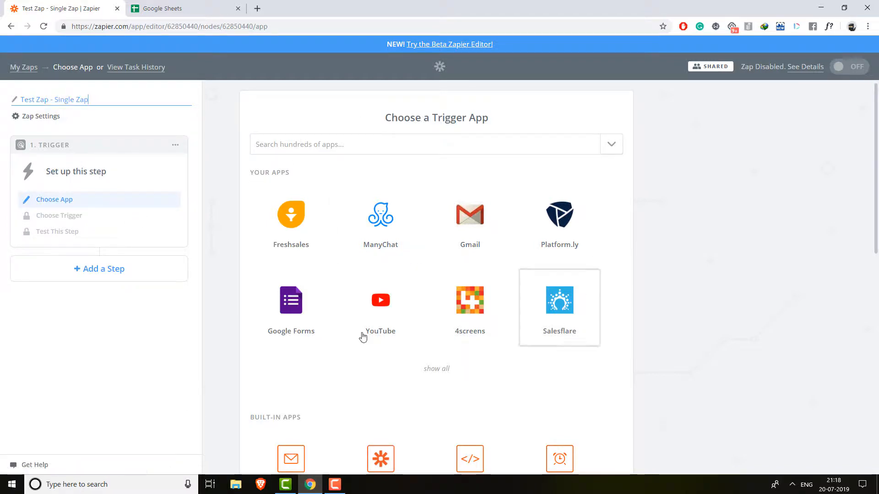
# - Search 'googl' and pick Google Sheets as the trigger app
pyautogui.click(329, 145)
pyautogui.write('googl')
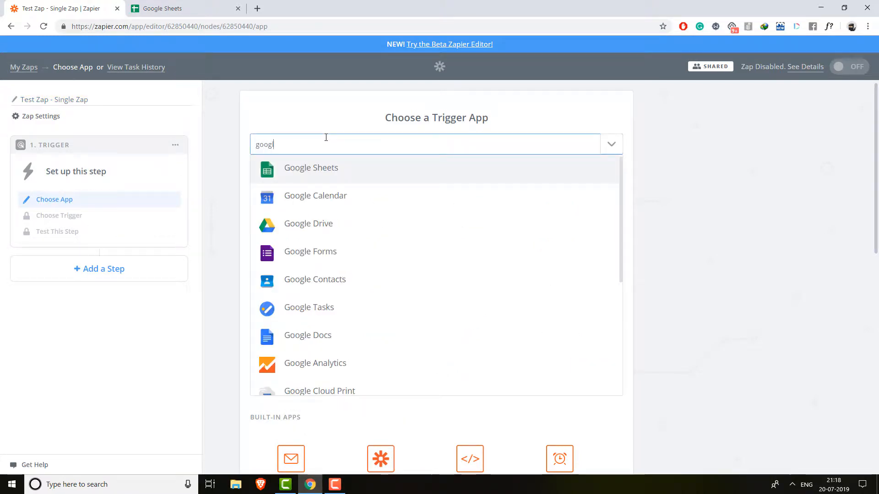
pyautogui.click(348, 171)
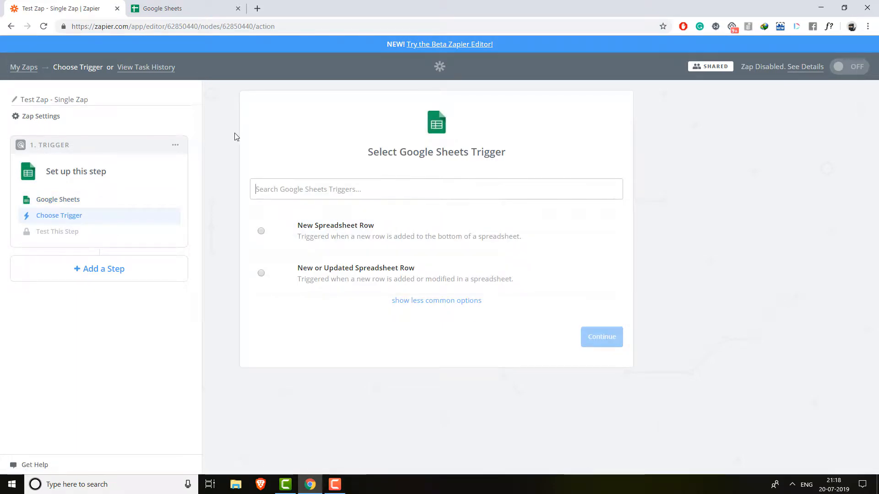
pyautogui.click(190, 4)
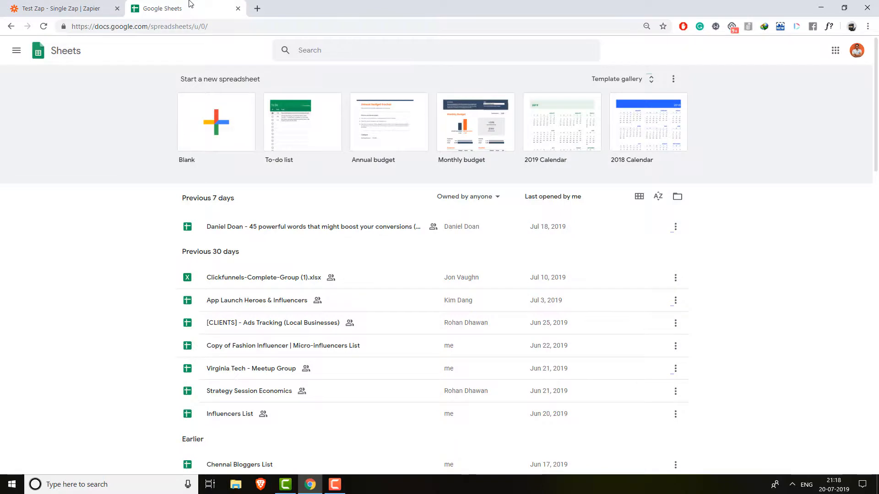
# - Create a blank spreadsheet titled 'Test Zap 1'
pyautogui.click(218, 140)
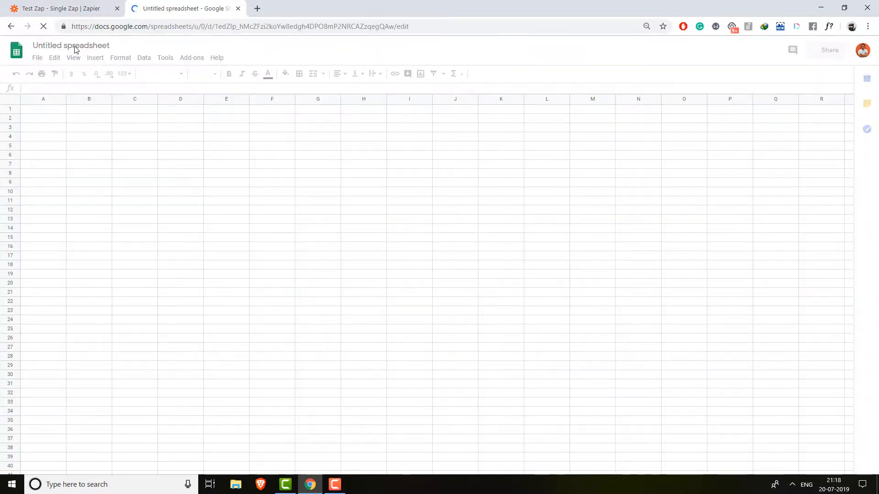
pyautogui.click(97, 45)
pyautogui.click(97, 45)
pyautogui.tripleClick(97, 45)
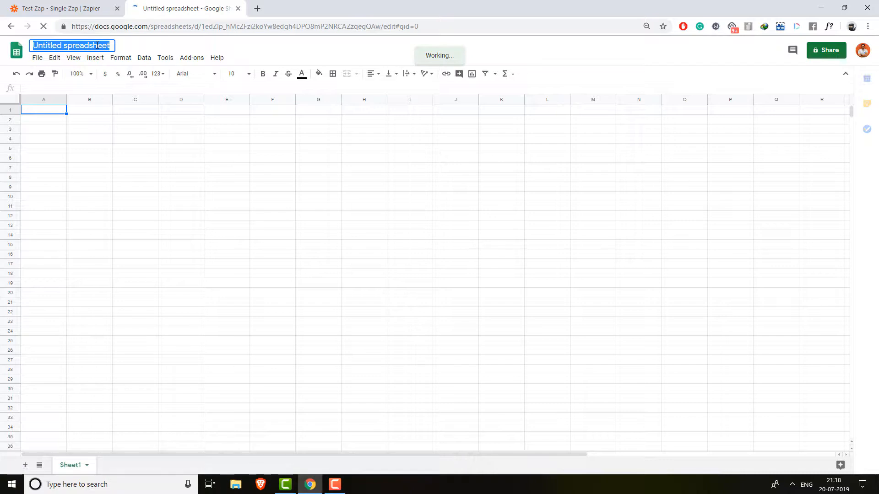
pyautogui.write('Test Zap 1')
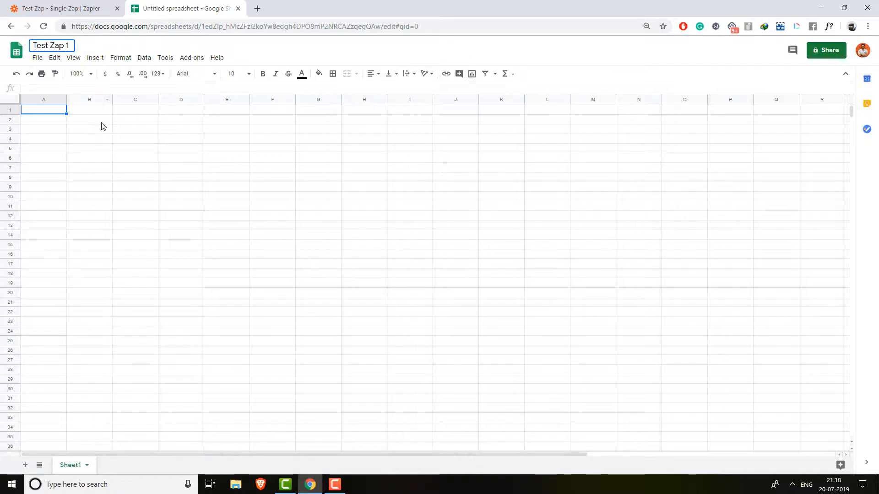
pyautogui.press('Return')
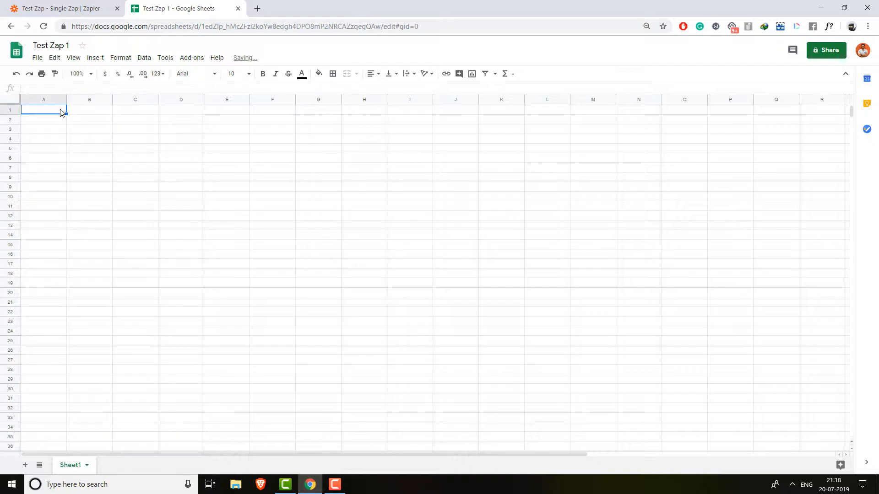
# - Enter the headers Name, Number, Date and Time in A1:D1
pyautogui.write('Name')
pyautogui.press('Tab')
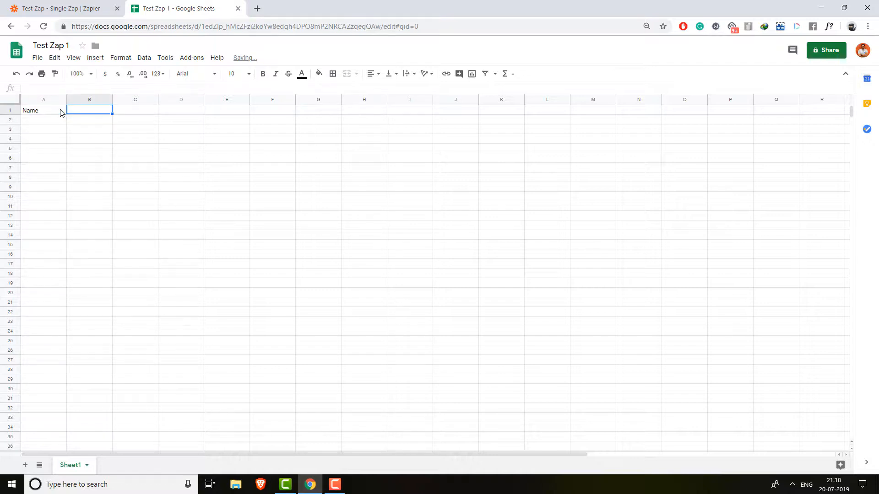
pyautogui.write('Number')
pyautogui.press('Tab')
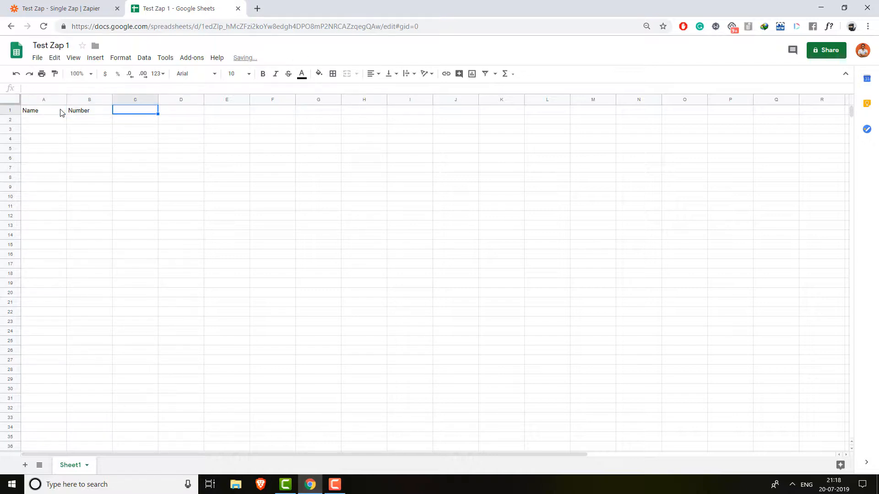
pyautogui.write('Date')
pyautogui.press('Tab')
pyautogui.write('Time')
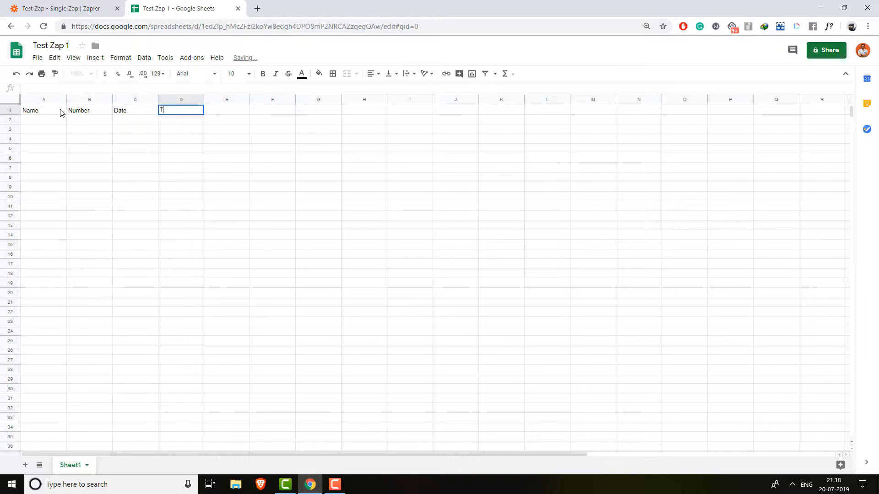
# - Fill row 2 with a sample name, phone number, date 20.07.2019 and time 22:00
pyautogui.click(60, 121)
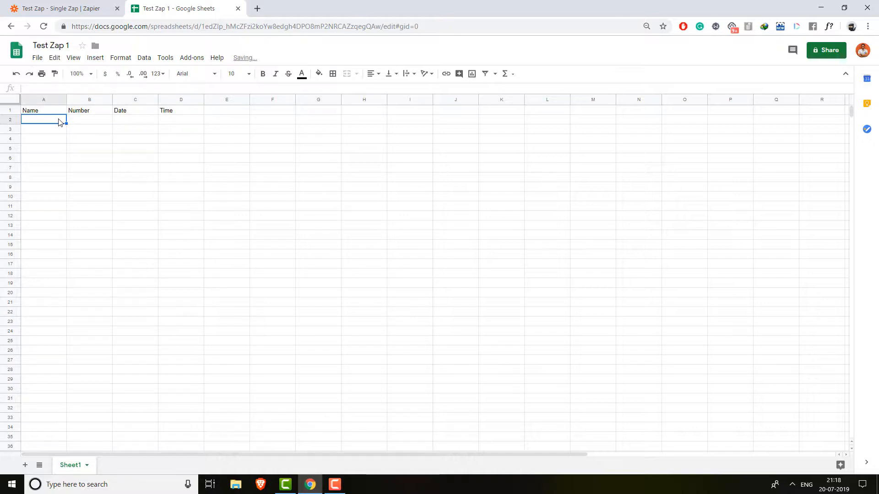
pyautogui.write('Naveen')
pyautogui.press('Tab')
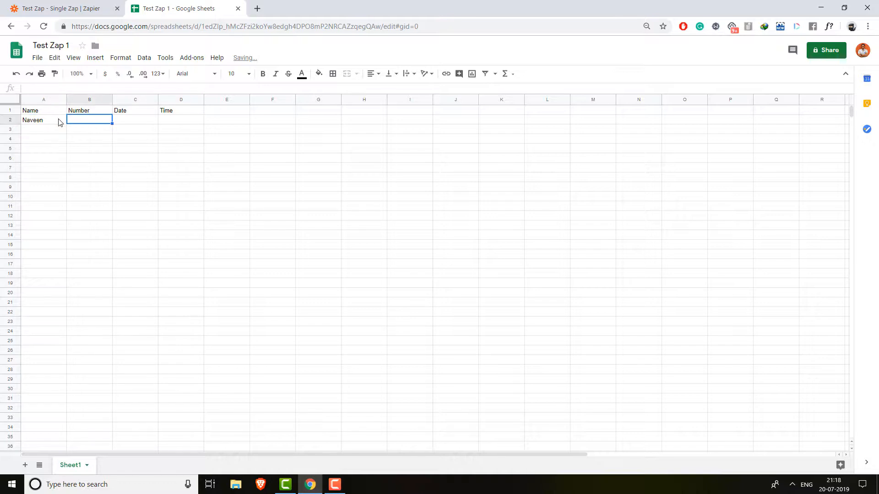
pyautogui.write('123456789')
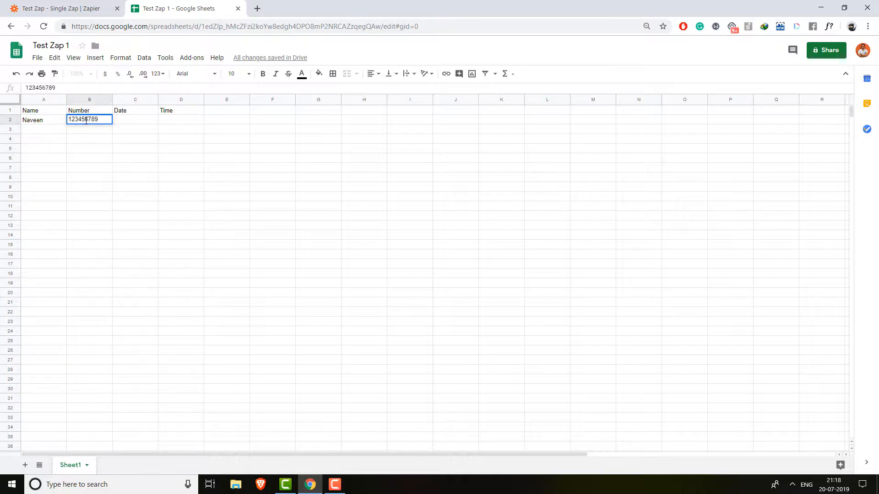
pyautogui.doubleClick(86, 120)
pyautogui.doubleClick(132, 122)
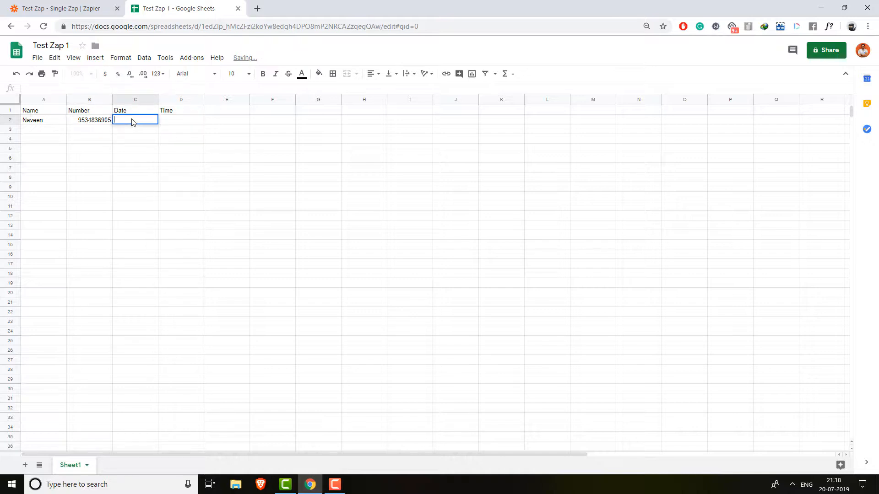
pyautogui.write('20.07.2019')
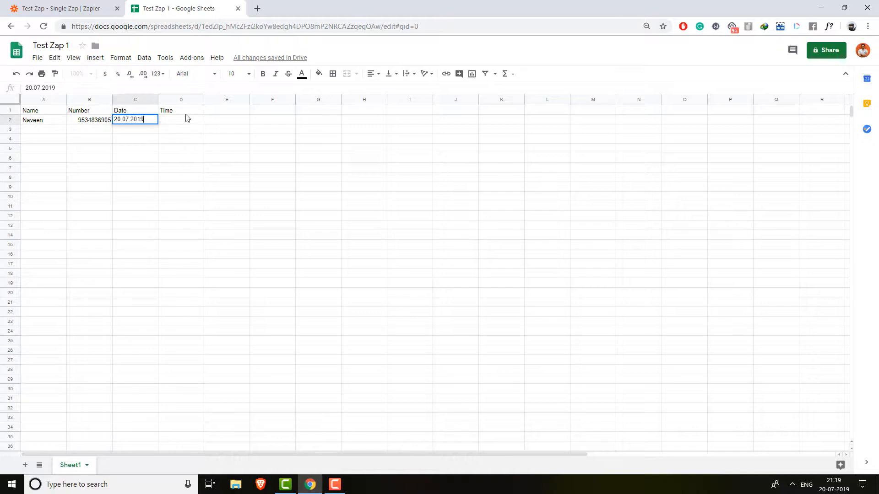
pyautogui.click(186, 115)
pyautogui.click(196, 119)
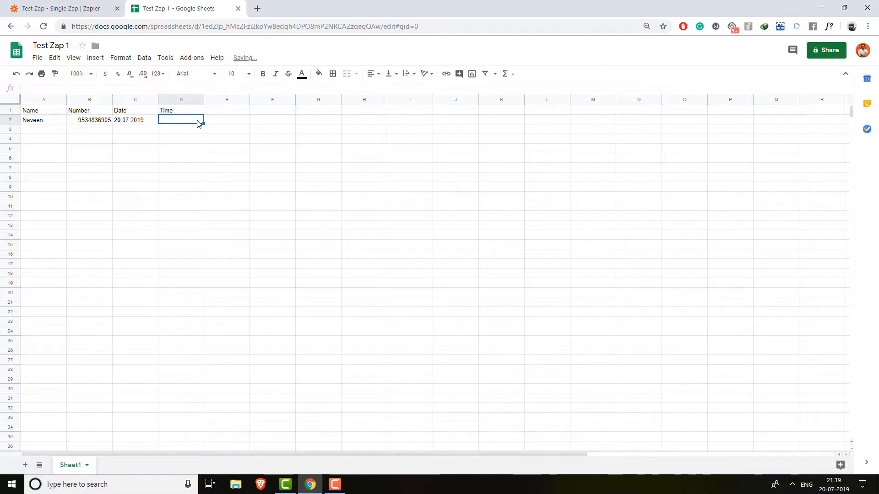
pyautogui.write('22:00')
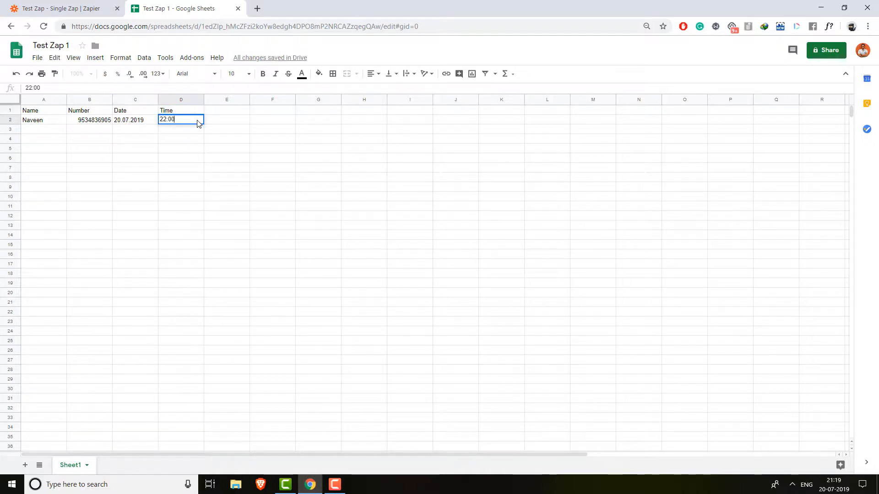
pyautogui.click(212, 142)
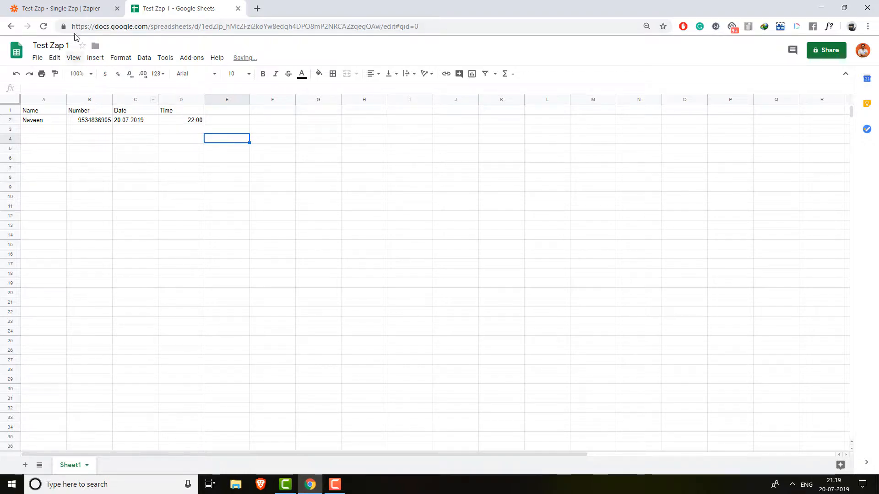
# - Go back to the Zapier zap editor
pyautogui.click(74, 6)
pyautogui.click(176, 8)
pyautogui.click(87, 7)
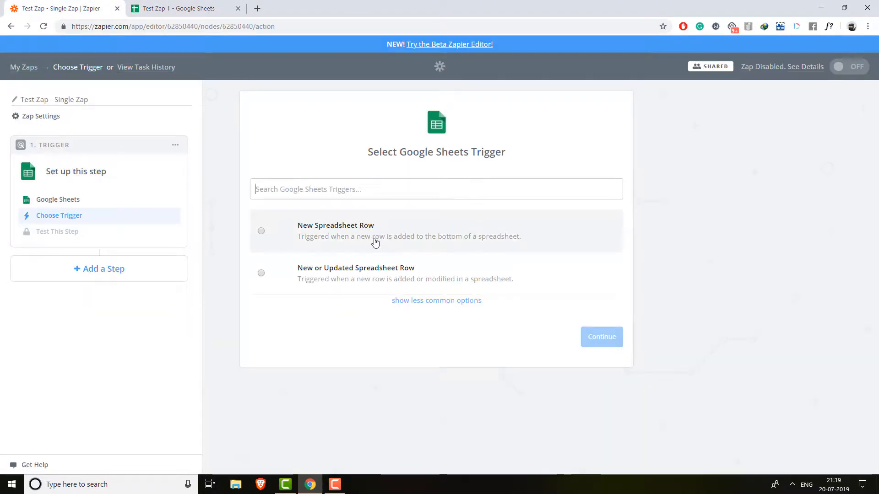
# - Choose the New Spreadsheet Row trigger and connect the Google Sheets account
pyautogui.click(176, 7)
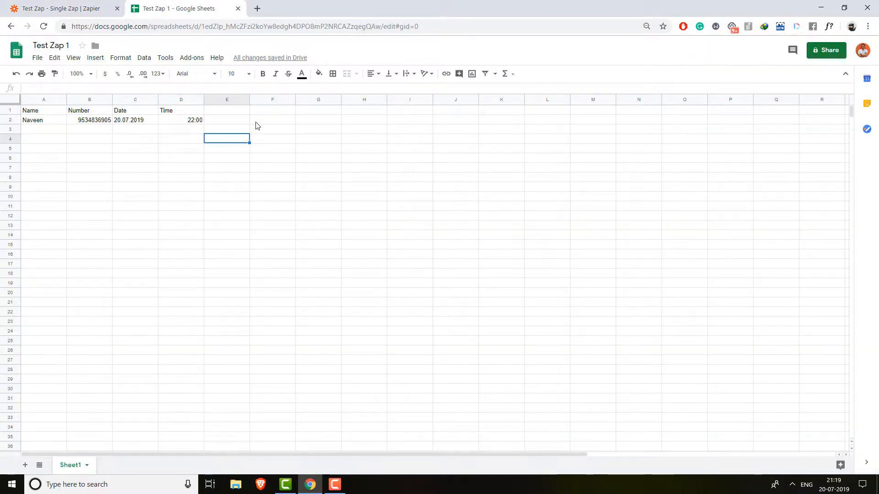
pyautogui.click(96, 7)
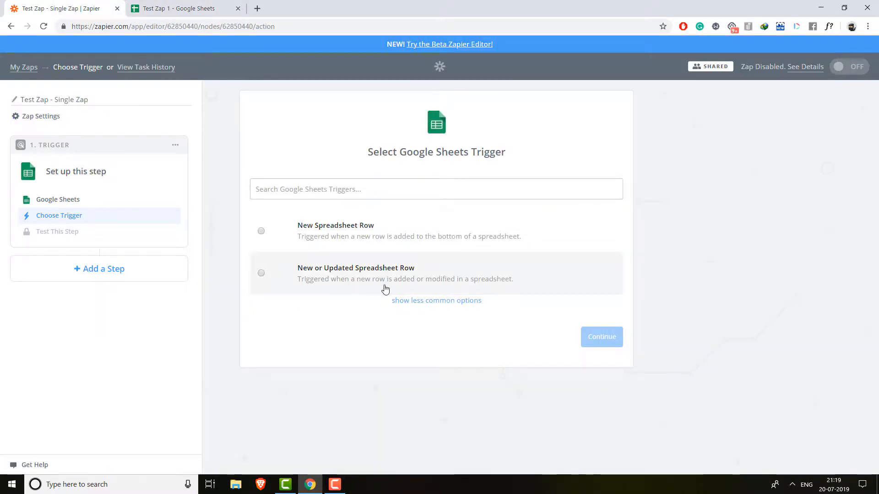
pyautogui.click(435, 245)
pyautogui.click(588, 342)
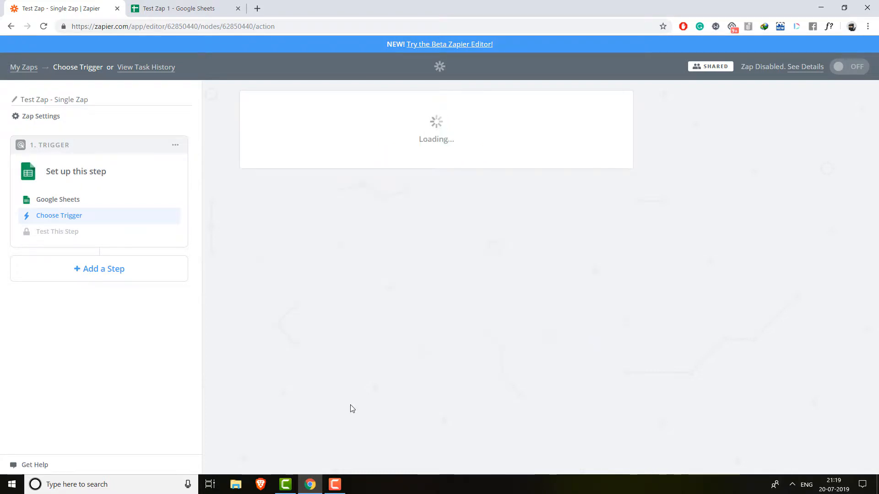
pyautogui.scroll(-3, 348, 367)
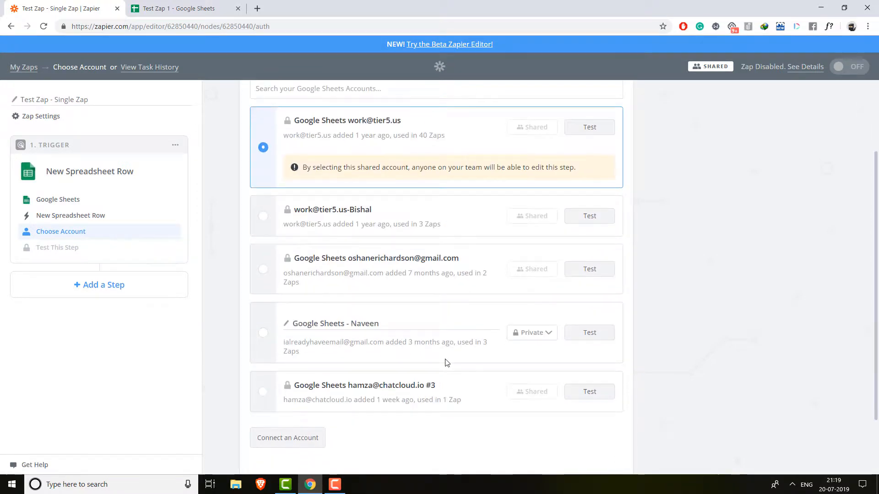
pyautogui.click(263, 333)
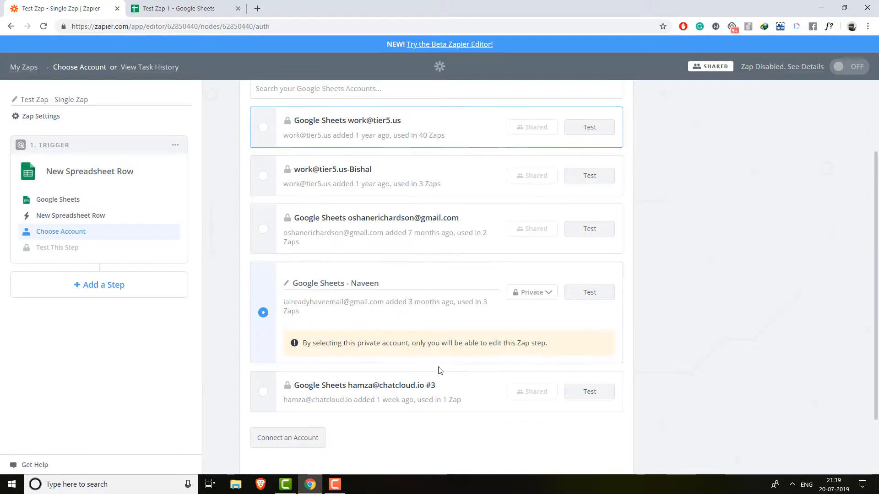
pyautogui.click(607, 413)
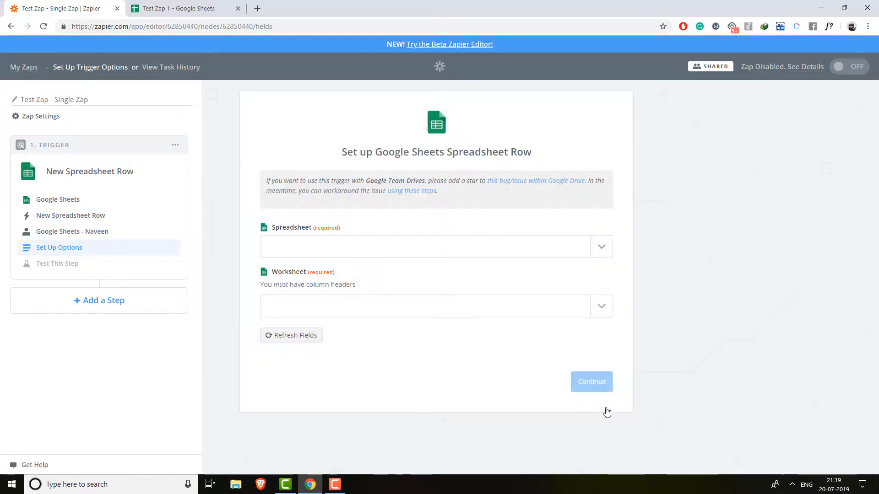
# - Set the trigger spreadsheet to Test Zap 1 and worksheet to Sheet1, then continue
pyautogui.click(602, 255)
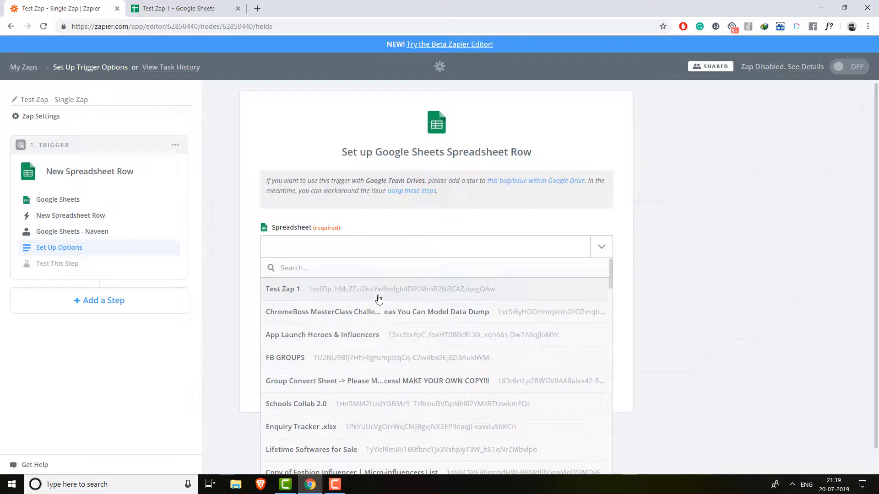
pyautogui.click(295, 299)
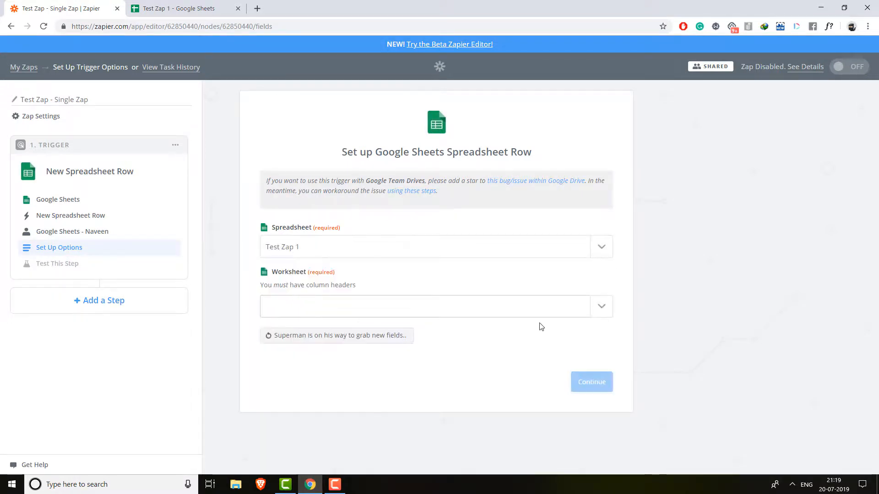
pyautogui.click(609, 314)
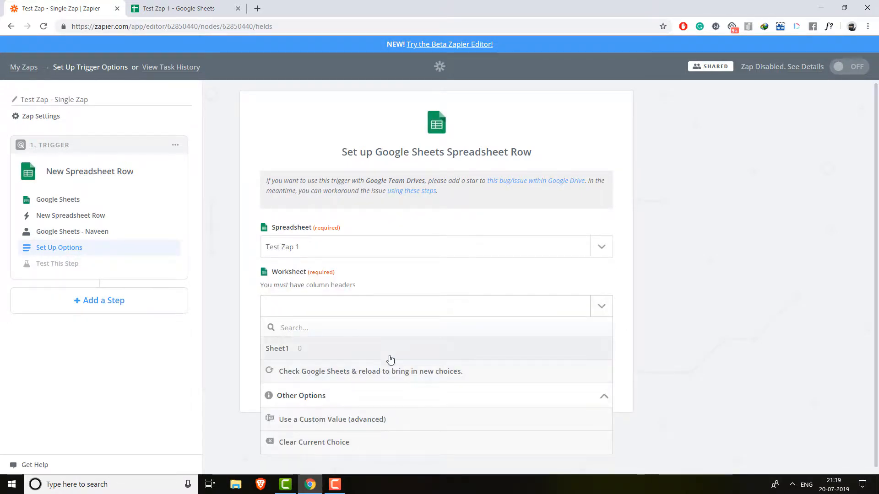
pyautogui.click(387, 353)
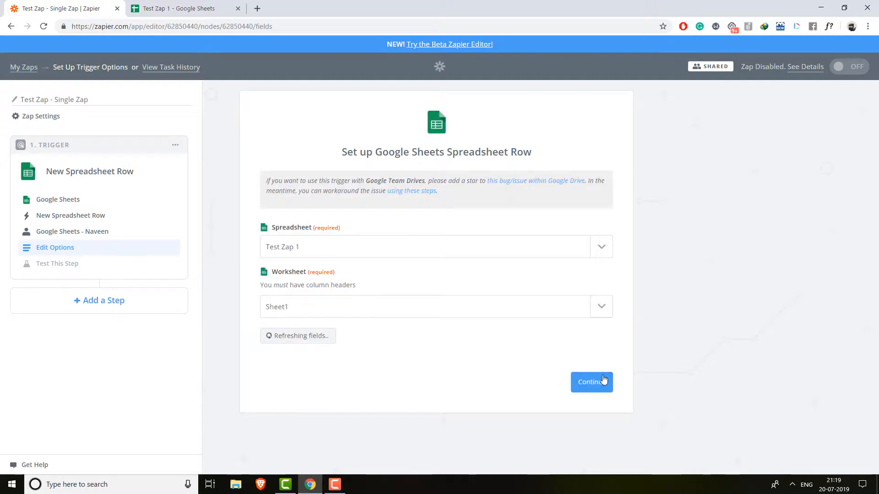
pyautogui.click(601, 380)
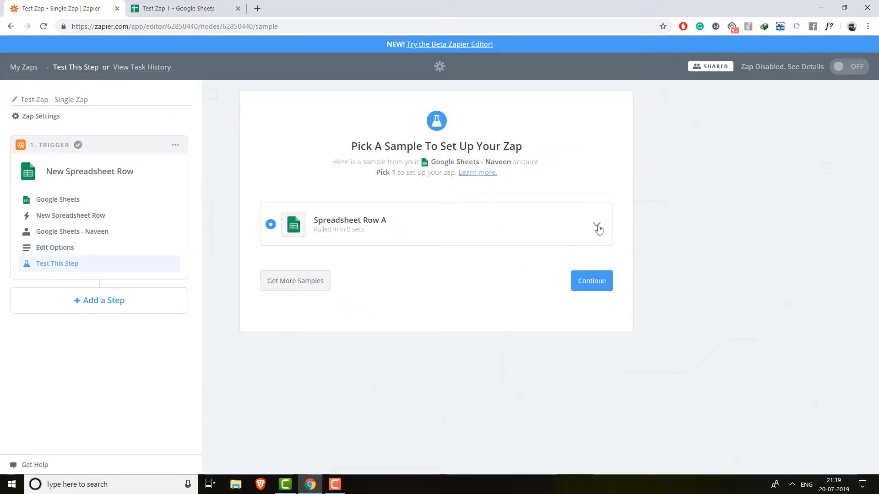
# - Accept sample Spreadsheet Row A and add a Google Sheets action step
pyautogui.click(597, 226)
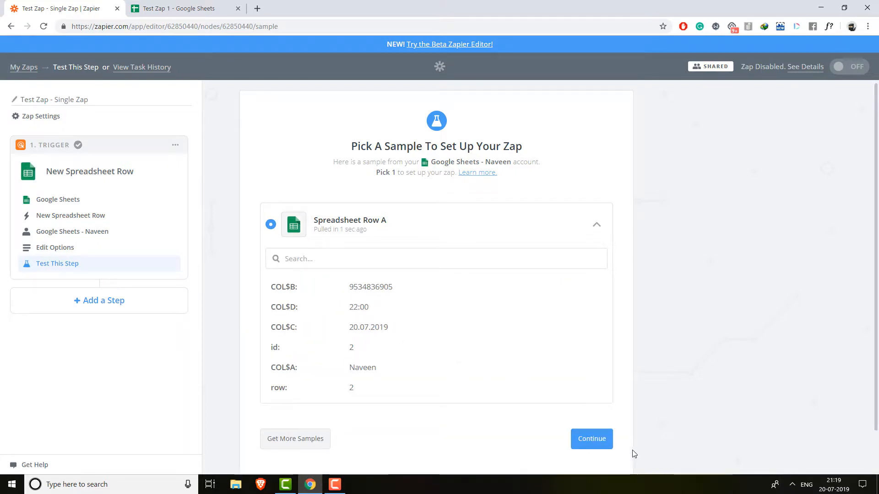
pyautogui.click(604, 442)
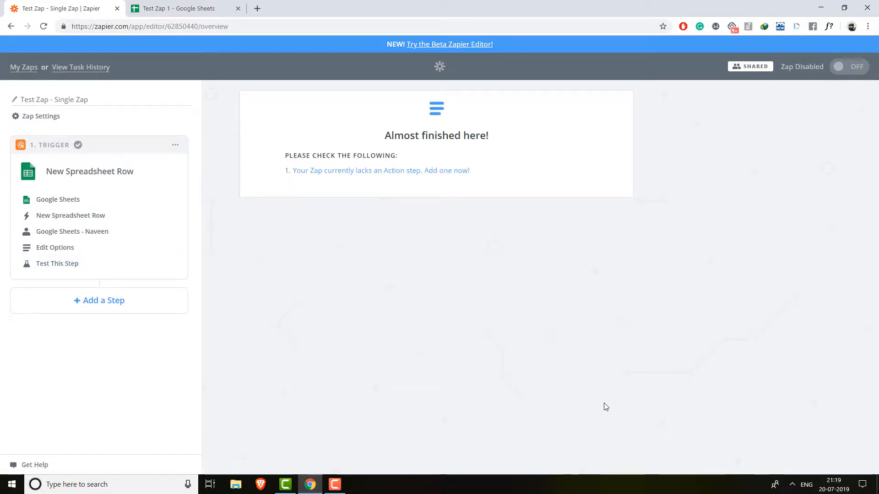
pyautogui.click(113, 311)
pyautogui.click(133, 323)
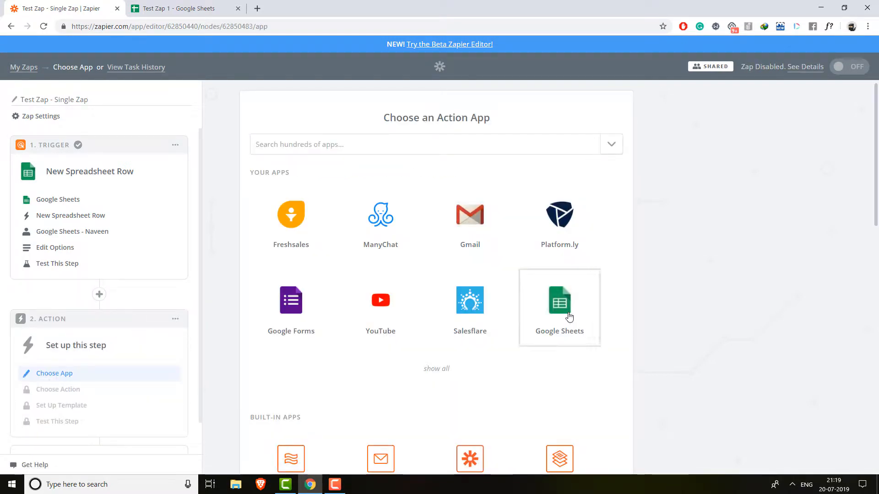
pyautogui.click(569, 317)
pyautogui.click(192, 9)
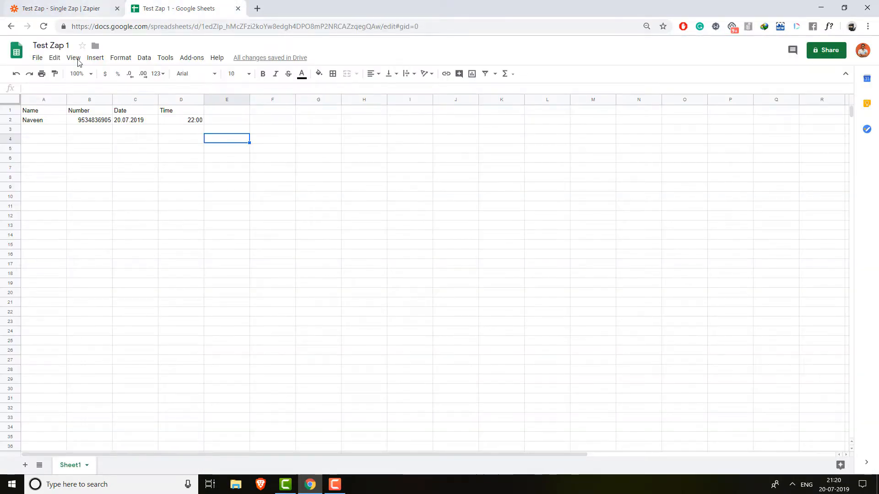
# - Create a new spreadsheet via File > New and title it 'Test Zap 2'
pyautogui.click(37, 58)
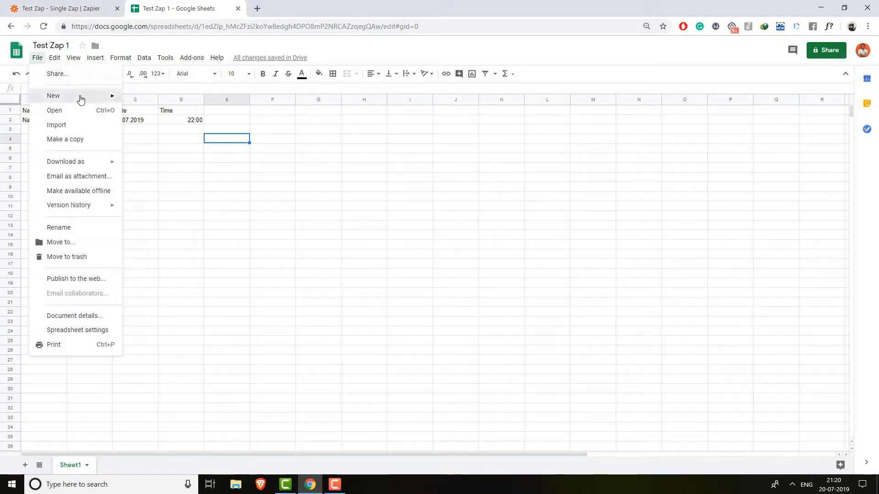
pyautogui.moveTo(81, 99)
pyautogui.click(162, 114)
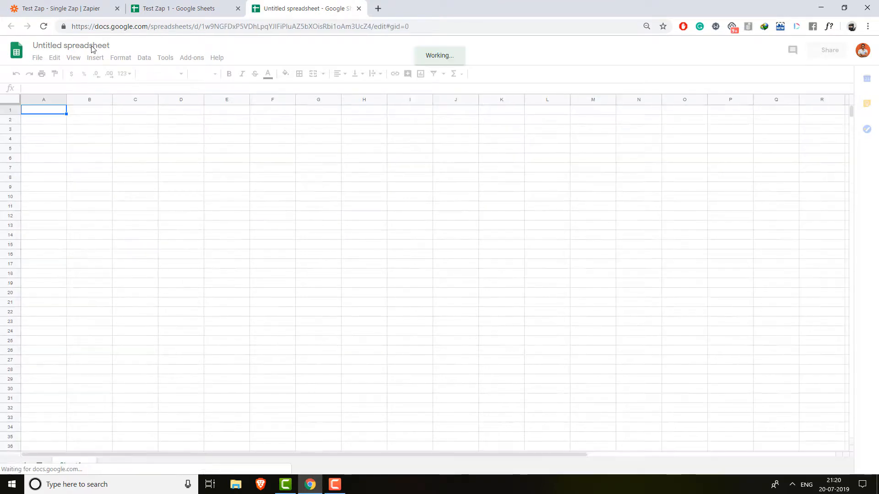
pyautogui.click(88, 46)
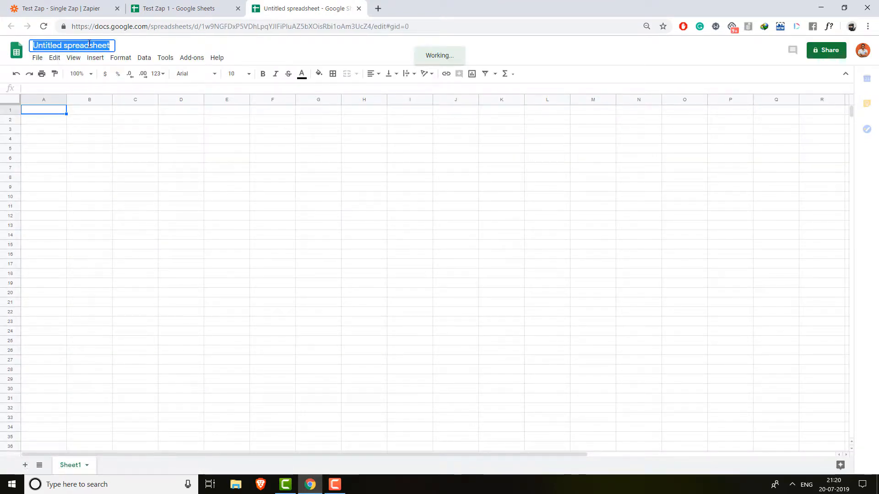
pyautogui.doubleClick(89, 45)
pyautogui.click(88, 45)
pyautogui.write('Te')
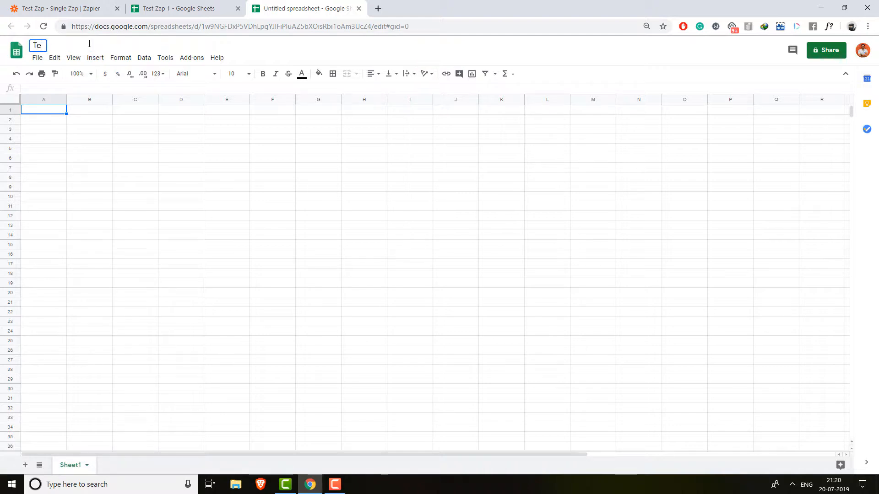
pyautogui.write('st Zap 2')
pyautogui.press('Return')
# - Enter the headers Name, Number, Date and Time in A1:D1
pyautogui.write('Nave')
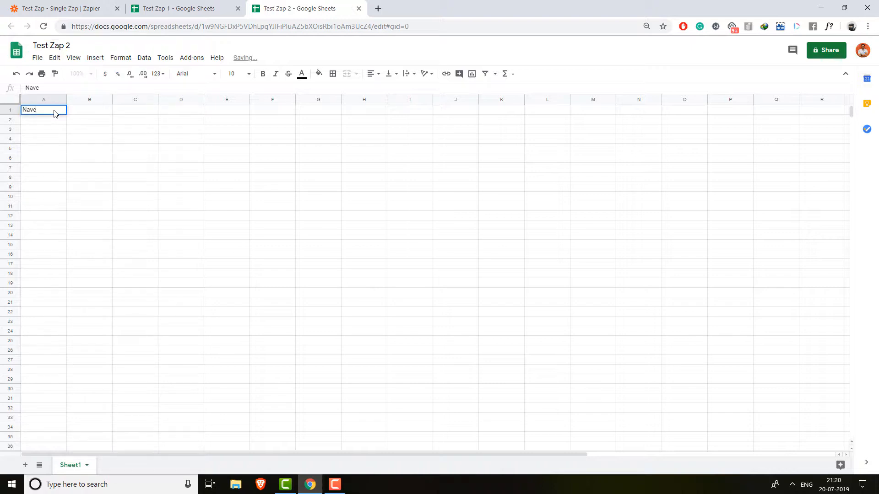
pyautogui.press('BackSpace')
pyautogui.press('BackSpace')
pyautogui.press('Tab')
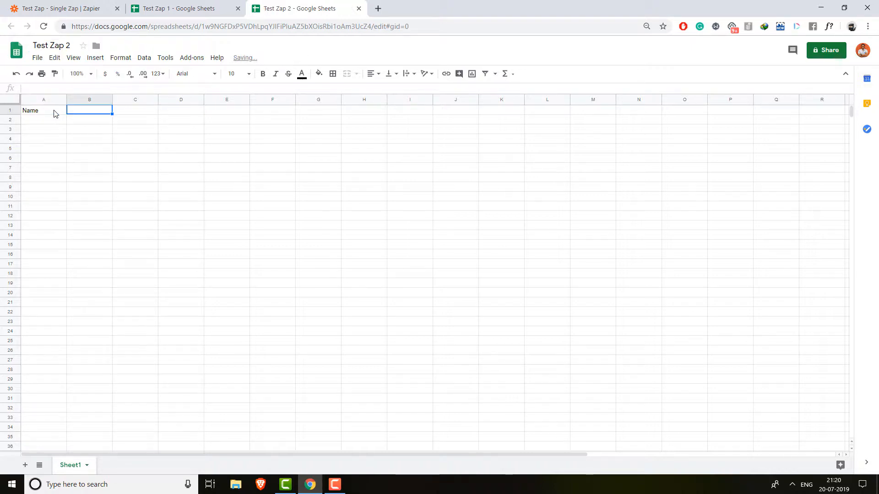
pyautogui.write('Number')
pyautogui.press('Tab')
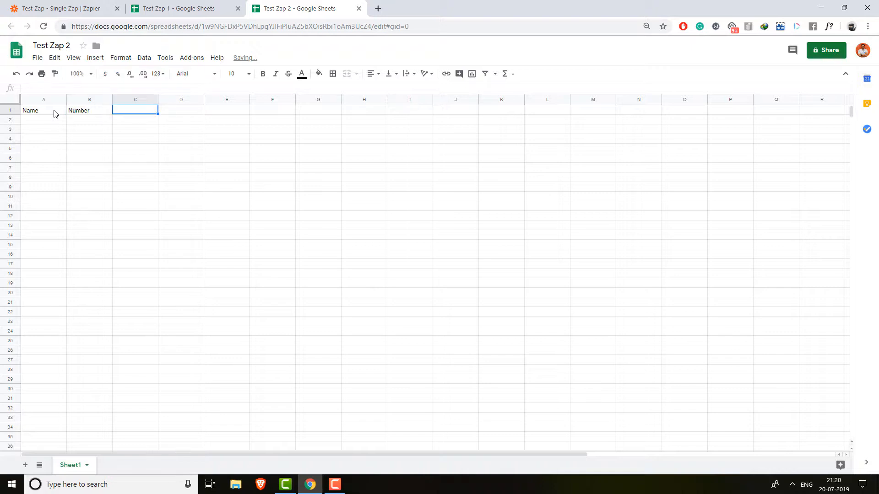
pyautogui.write('Date')
pyautogui.press('Tab')
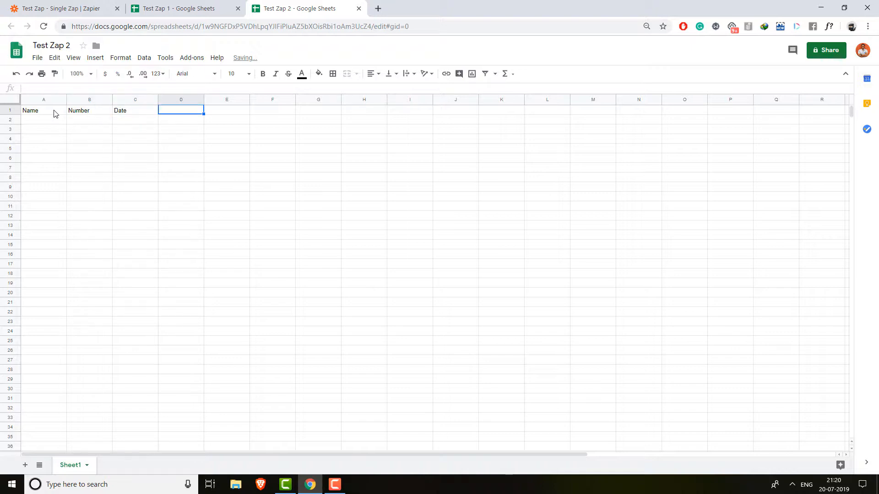
pyautogui.write('Time')
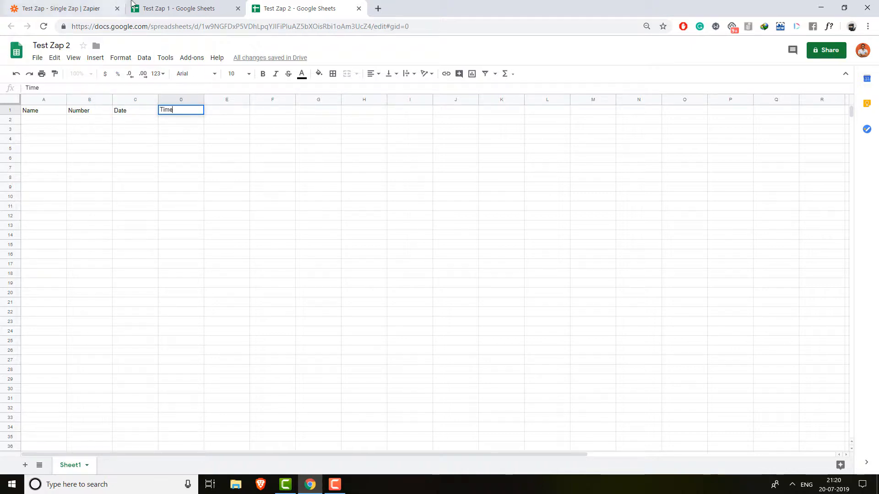
pyautogui.click(146, 6)
# - Choose Create Spreadsheet Row as the action and connect the Google Sheets account
pyautogui.click(84, 4)
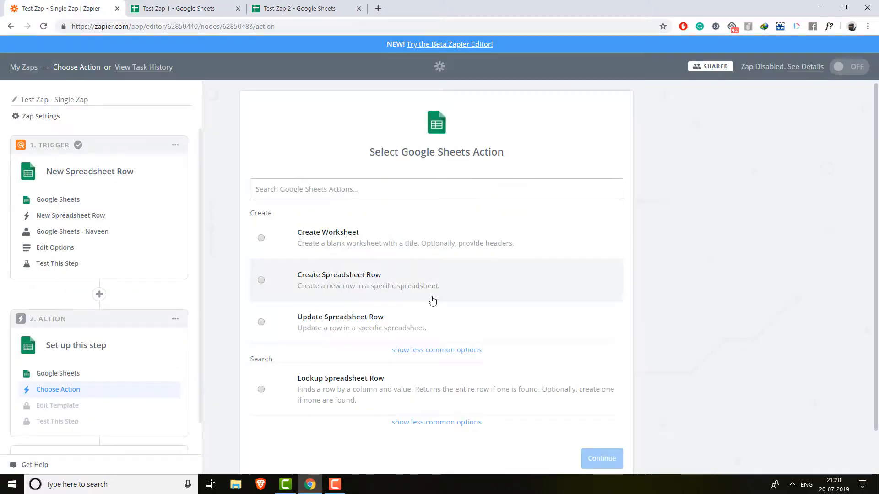
pyautogui.click(435, 284)
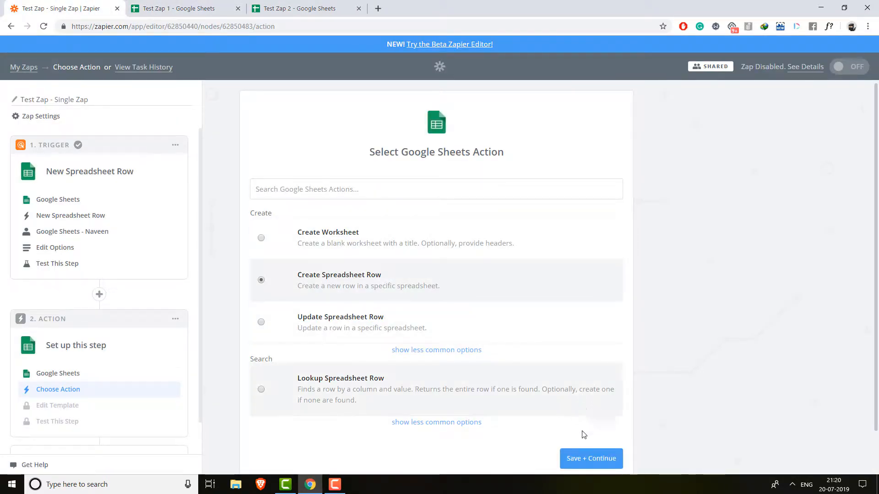
pyautogui.click(591, 457)
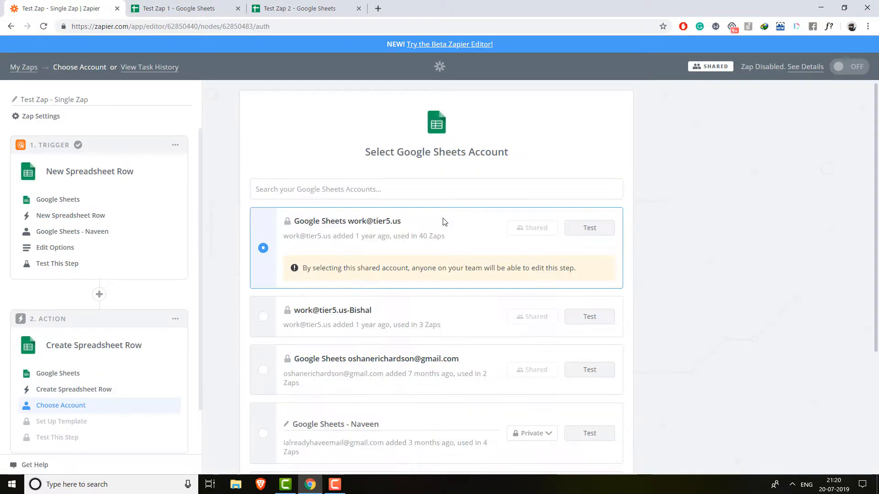
pyautogui.scroll(-4, 437, 224)
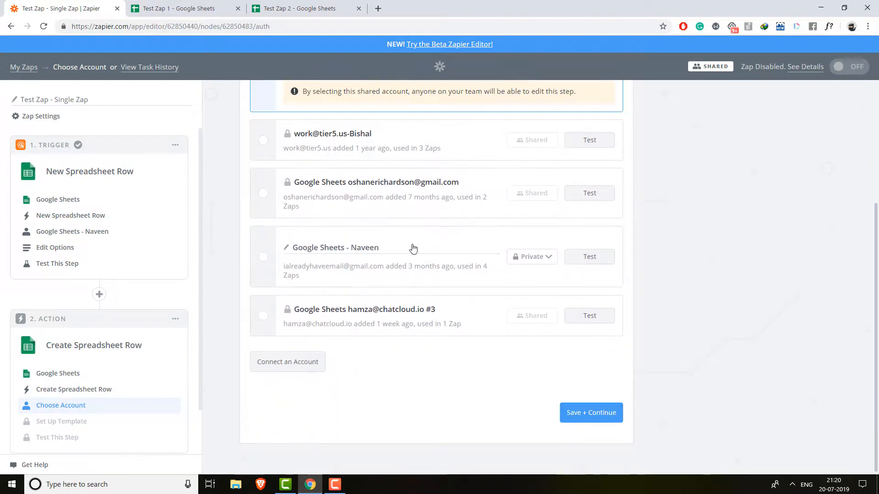
pyautogui.click(265, 257)
pyautogui.click(614, 415)
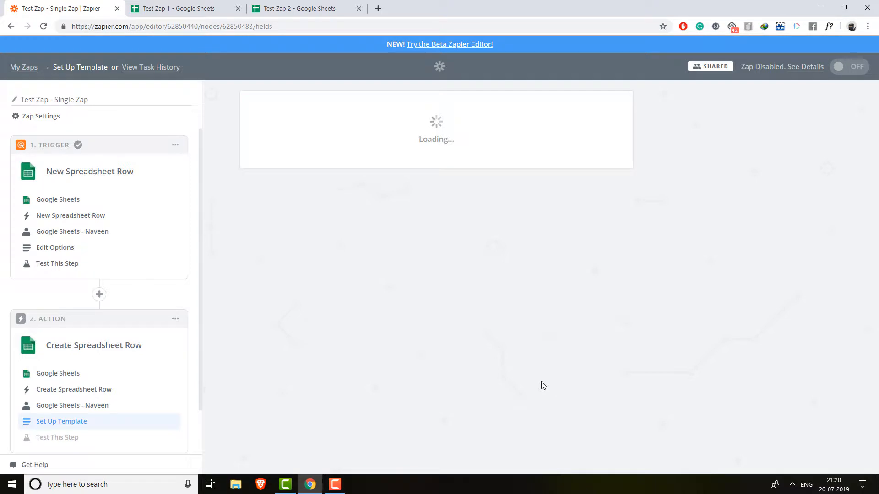
# - Set the action spreadsheet to Test Zap 2 and worksheet to Sheet1
pyautogui.click(604, 328)
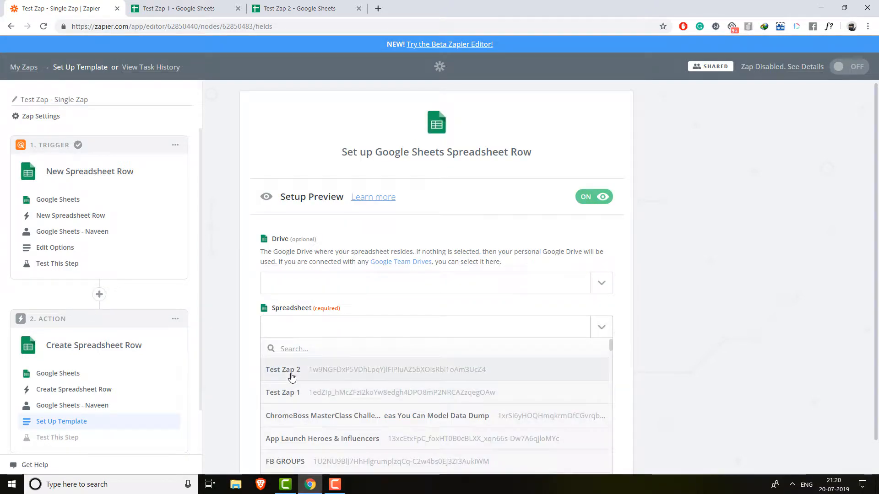
pyautogui.click(286, 369)
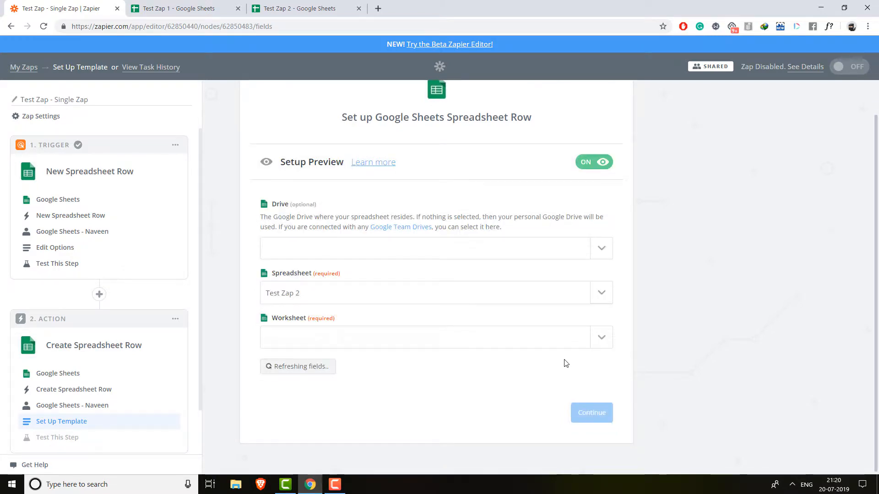
pyautogui.click(609, 342)
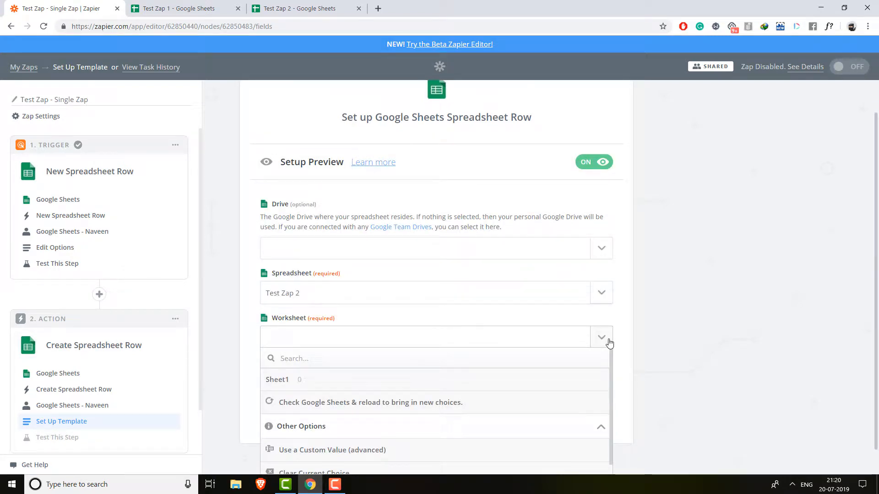
pyautogui.click(520, 386)
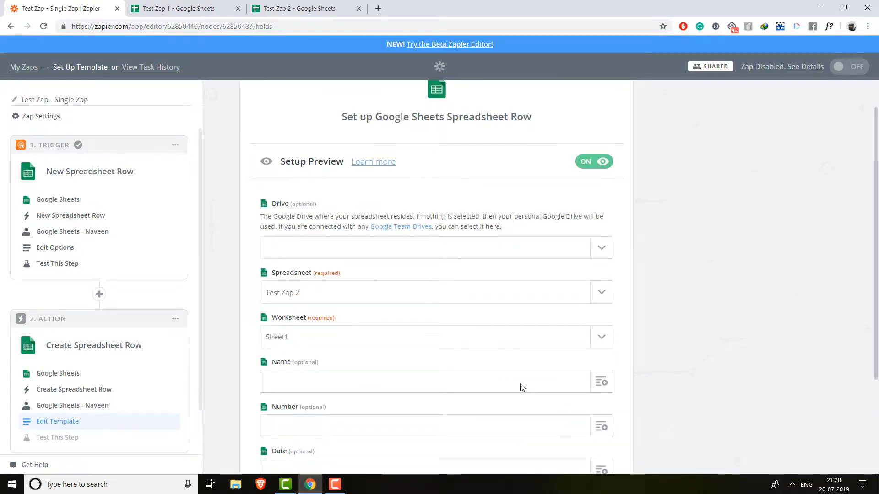
pyautogui.scroll(-3, 520, 385)
pyautogui.click(300, 8)
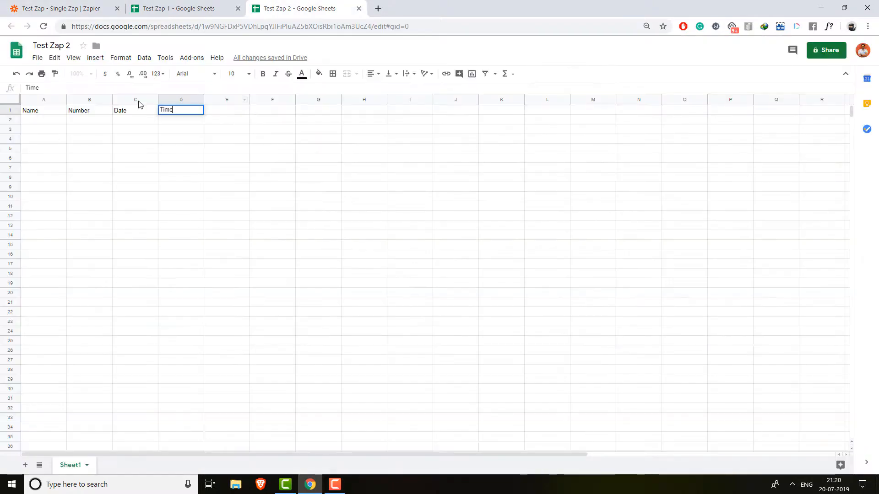
# - Rename the Sheet1 tab of Test Zap 2 to 'Test Zap'
pyautogui.click(50, 46)
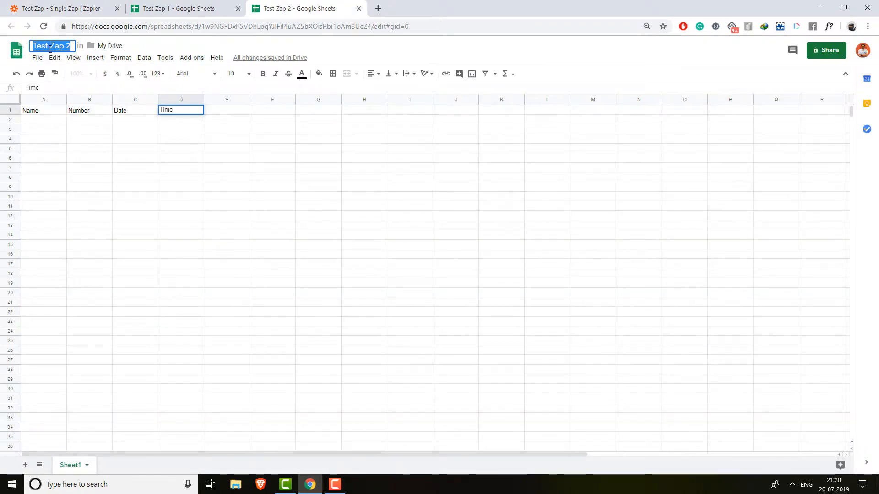
pyautogui.doubleClick(77, 466)
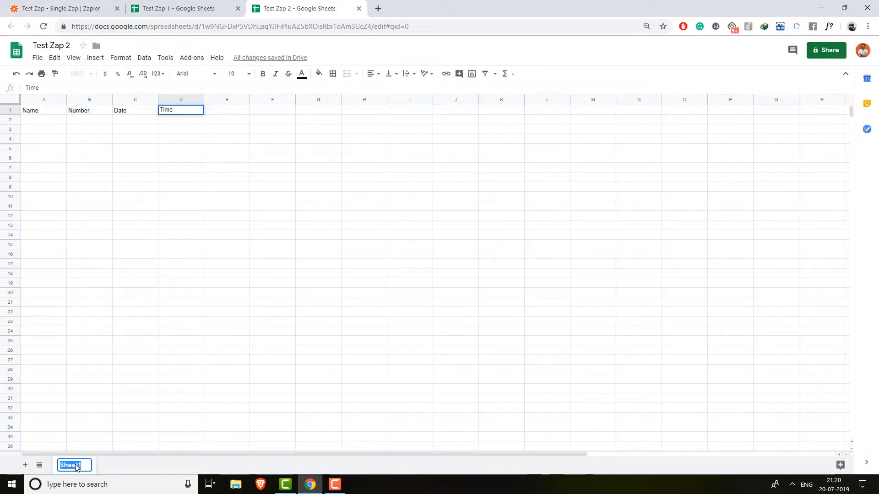
pyautogui.write('Test')
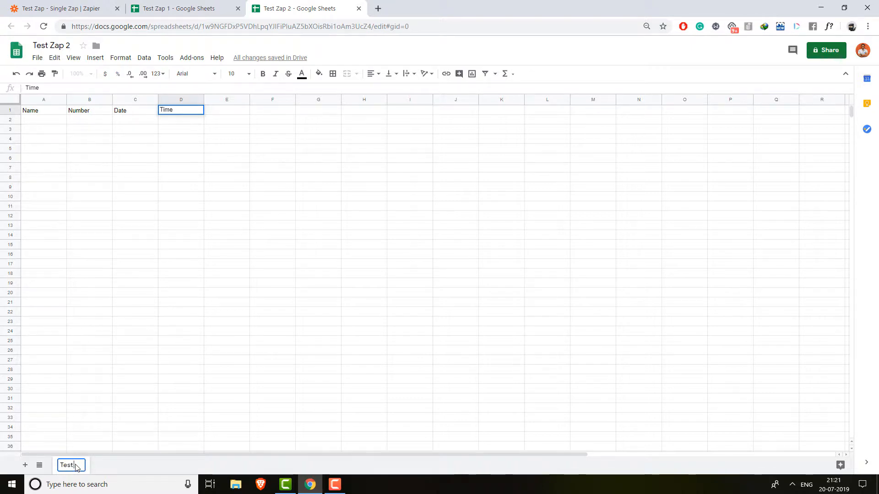
pyautogui.write(' Zap')
pyautogui.click(213, 342)
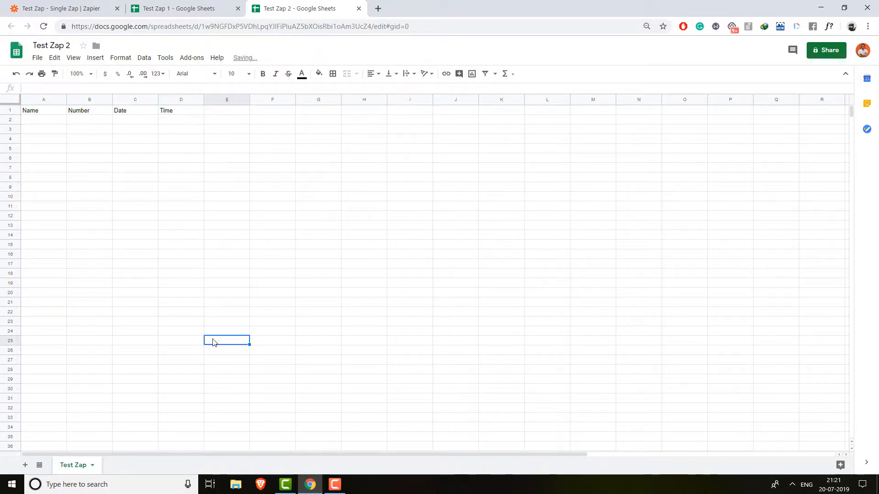
# - Refresh the action fields and select the Test Zap worksheet
pyautogui.click(137, 8)
pyautogui.click(102, 6)
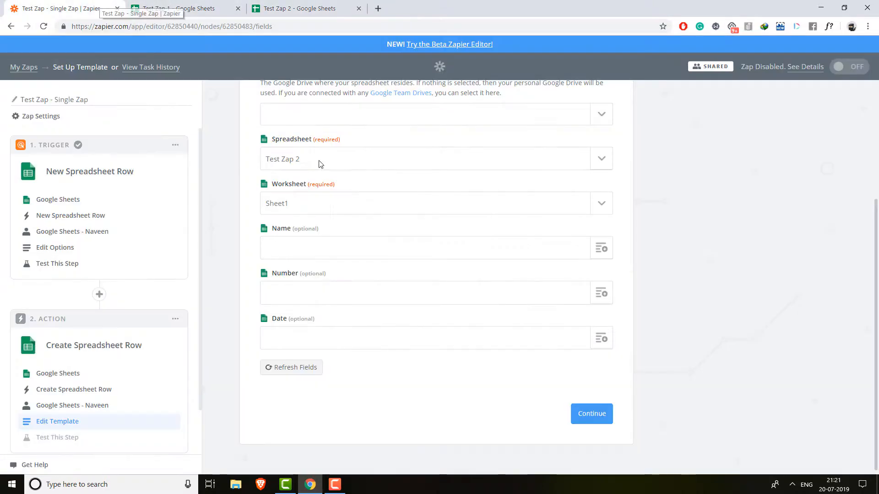
pyautogui.click(287, 368)
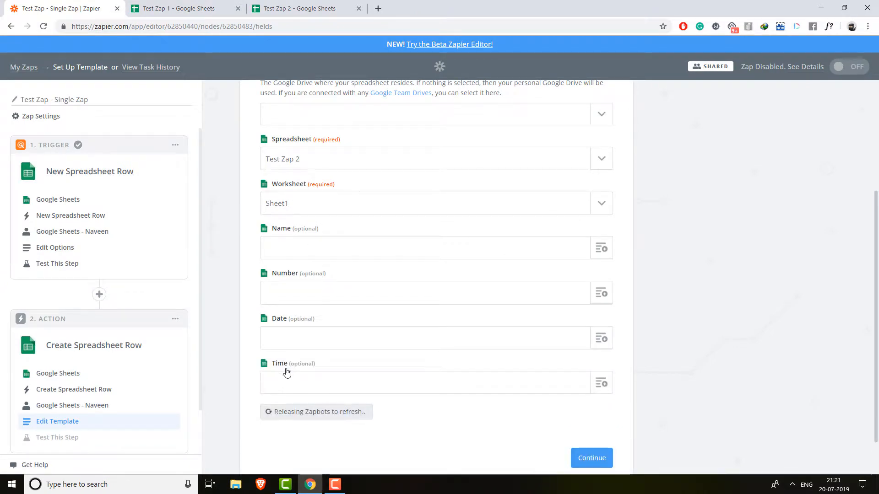
pyautogui.click(601, 204)
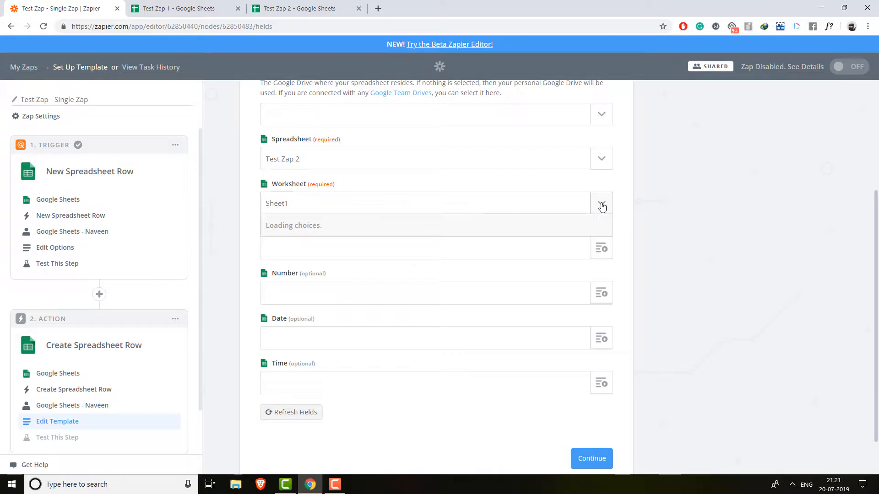
pyautogui.click(366, 248)
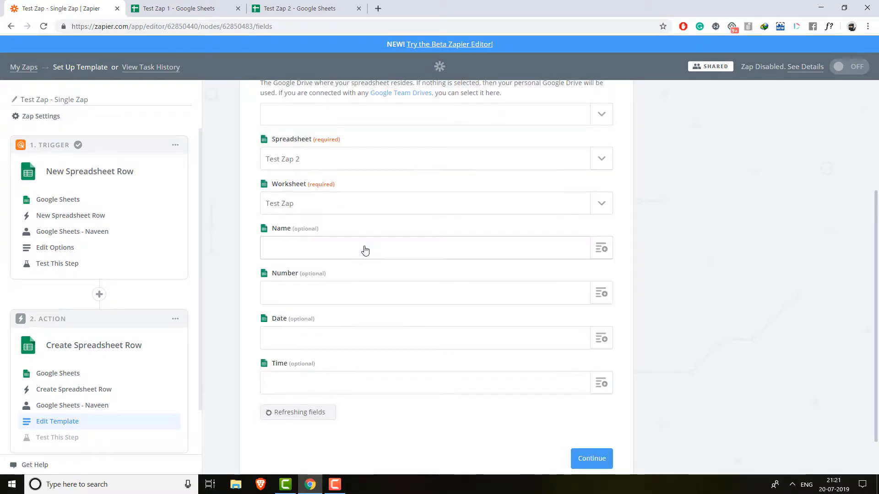
# - Map Name, Number, Date and Time to the trigger row's matching values and continue
pyautogui.click(372, 248)
pyautogui.click(602, 248)
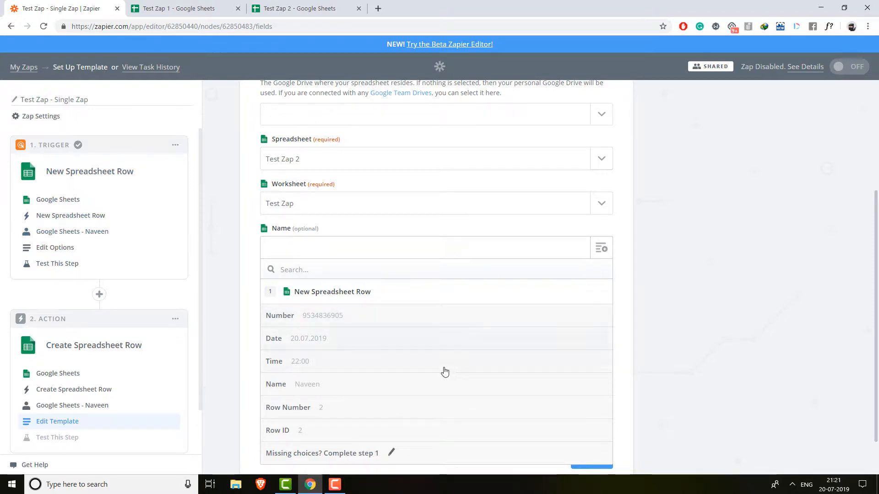
pyautogui.click(333, 384)
pyautogui.click(604, 294)
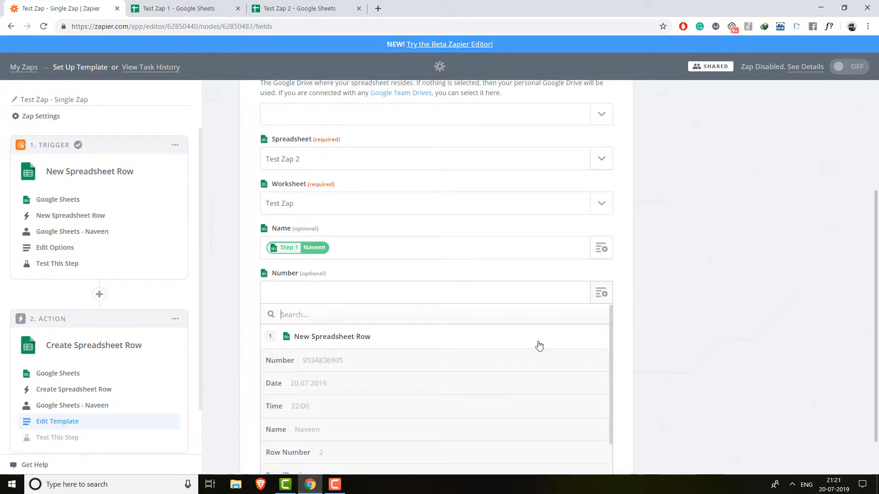
pyautogui.click(326, 364)
pyautogui.click(603, 340)
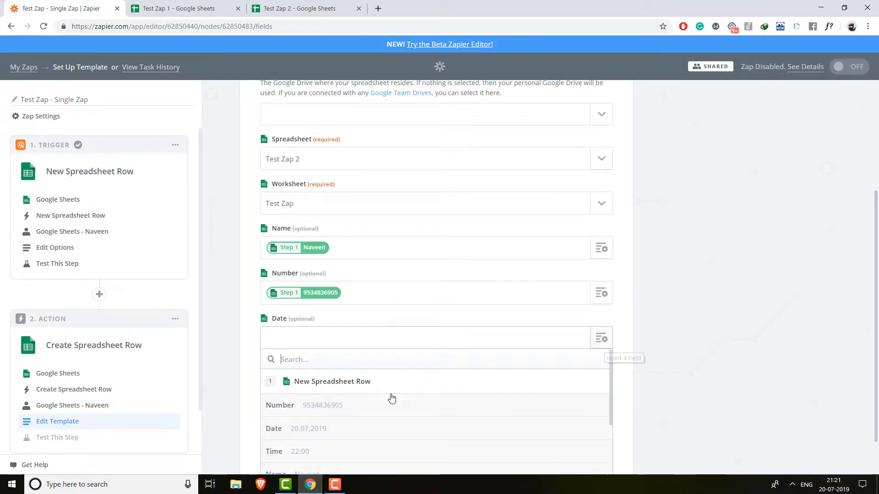
pyautogui.click(345, 433)
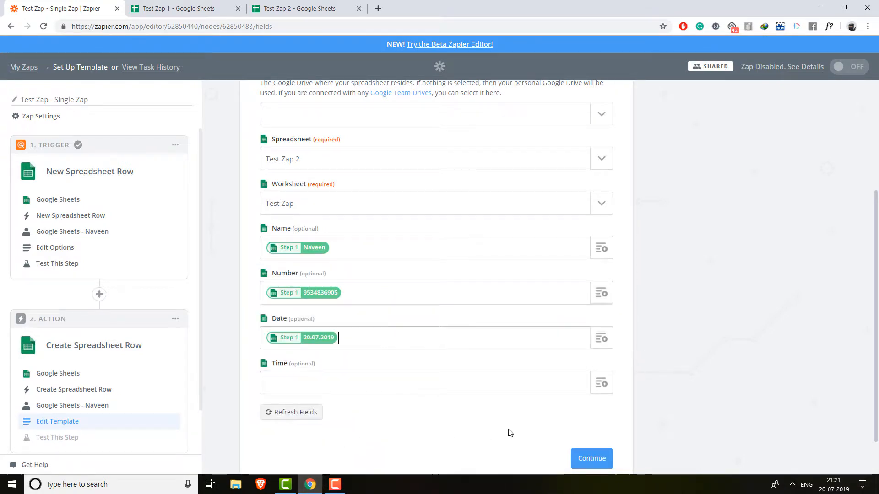
pyautogui.click(601, 385)
pyautogui.scroll(-5, 385, 428)
pyautogui.scroll(1, 337, 440)
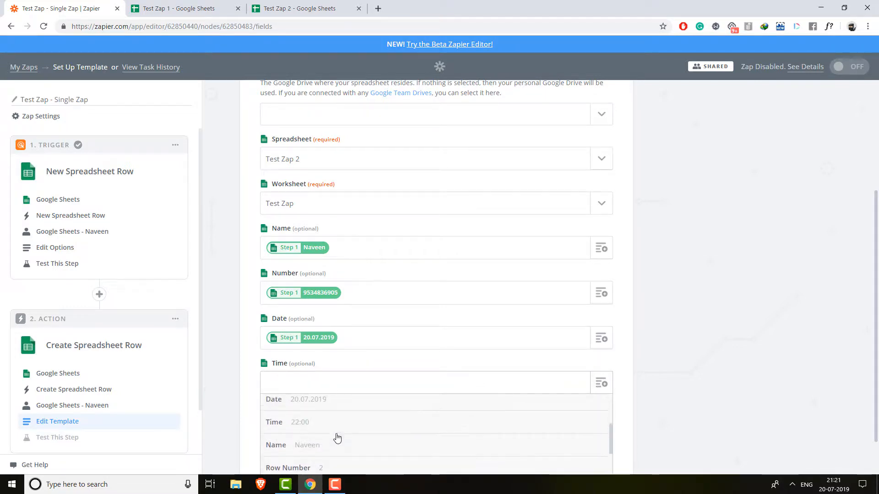
pyautogui.click(322, 423)
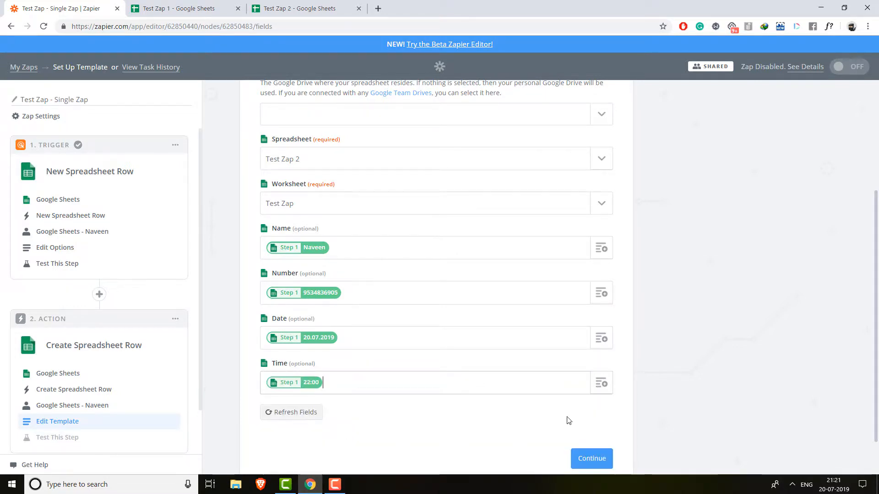
pyautogui.click(604, 458)
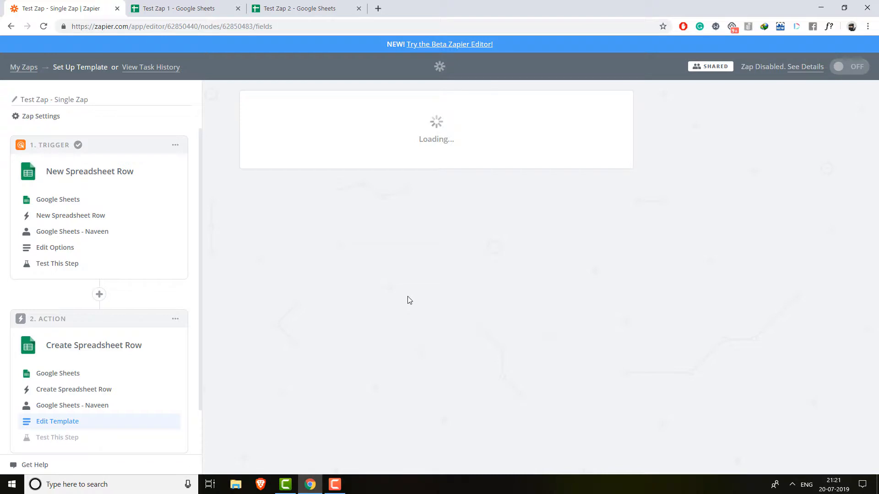
# - Send a test row to Test Zap 2, finish the zap, and verify the row arrived
pyautogui.scroll(-3, 476, 323)
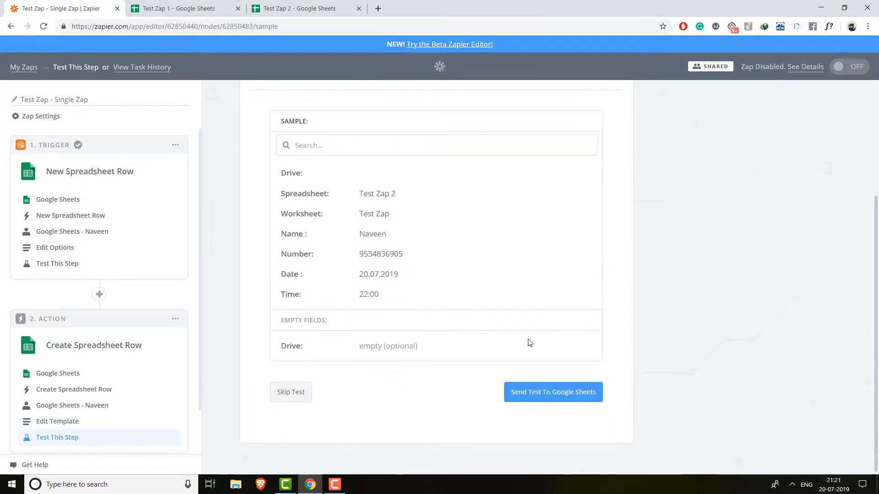
pyautogui.click(544, 395)
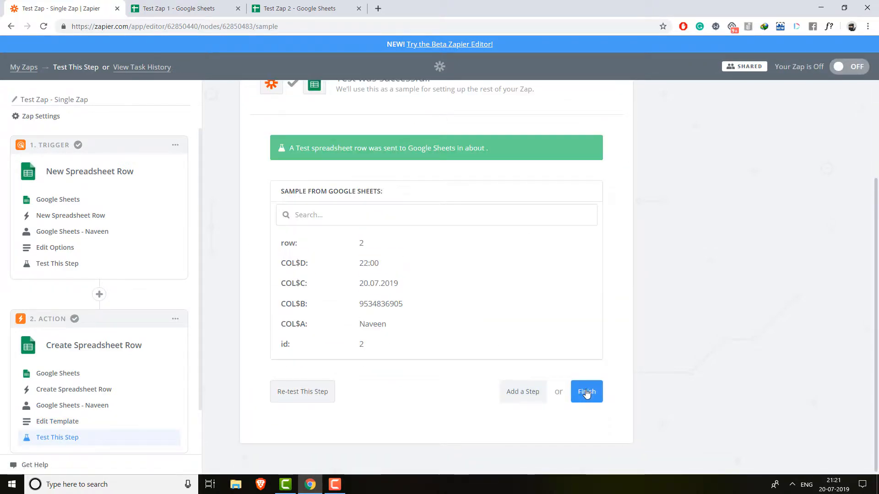
pyautogui.click(588, 392)
pyautogui.click(284, 8)
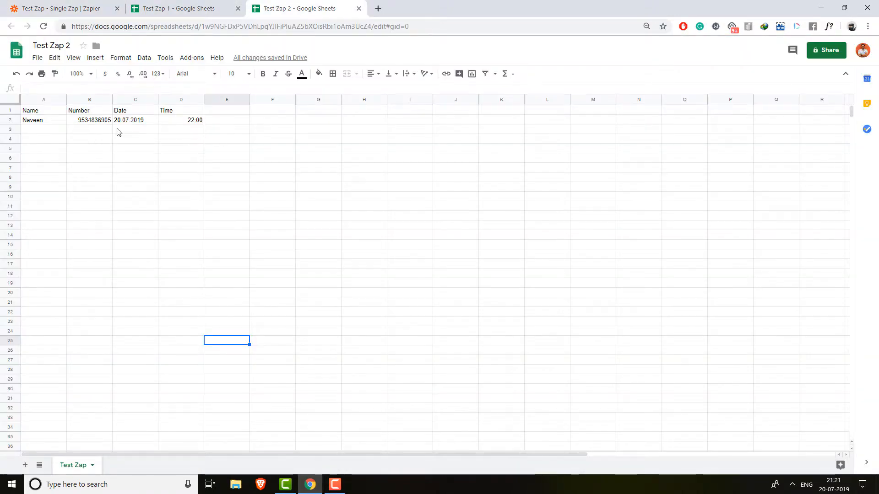
# - Turn the zap on and return to the My Zaps list
pyautogui.click(63, 7)
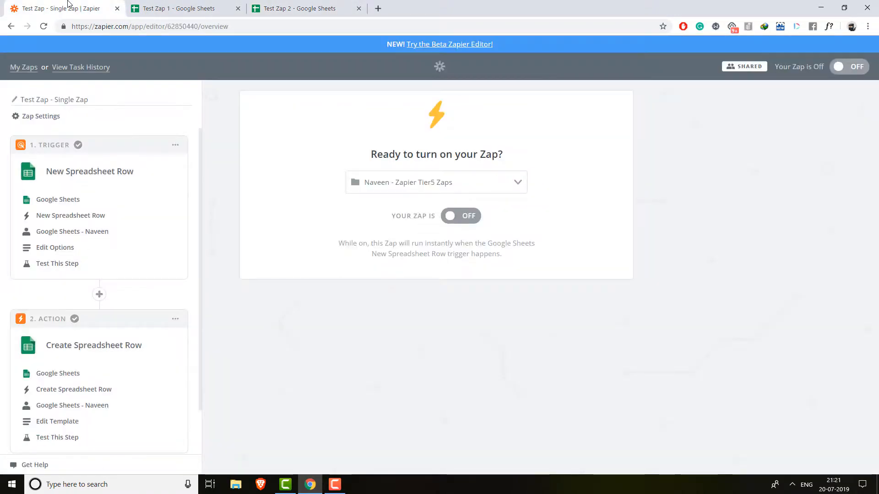
pyautogui.click(471, 217)
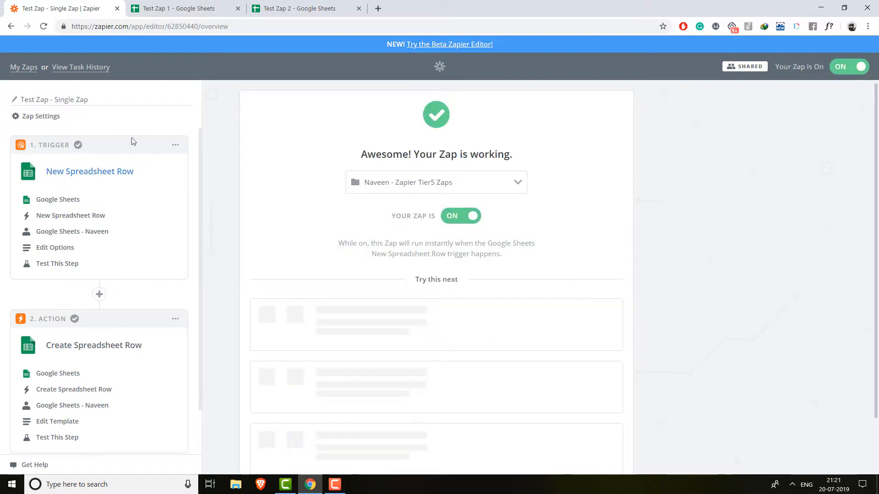
pyautogui.click(15, 66)
pyautogui.click(176, 8)
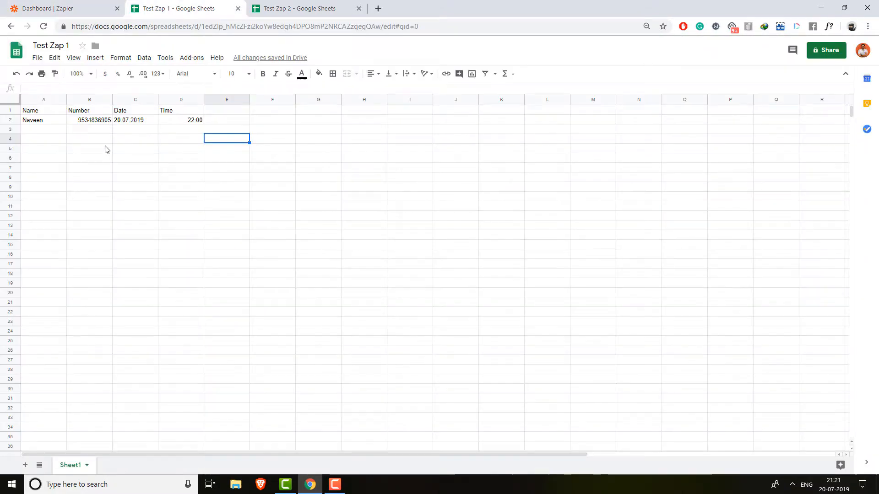
# - Fill row 3 of Test Zap 1 with a name, a number, 22.07.2019 and 21:00
pyautogui.click(38, 131)
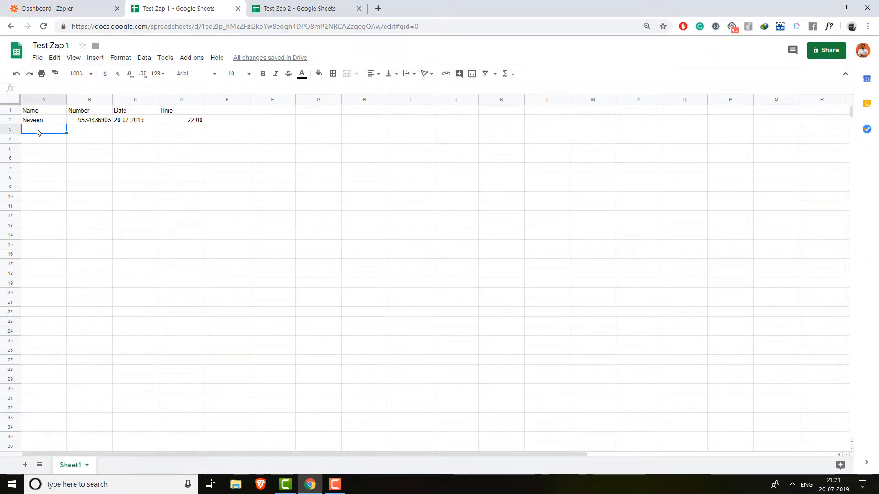
pyautogui.press('Tab')
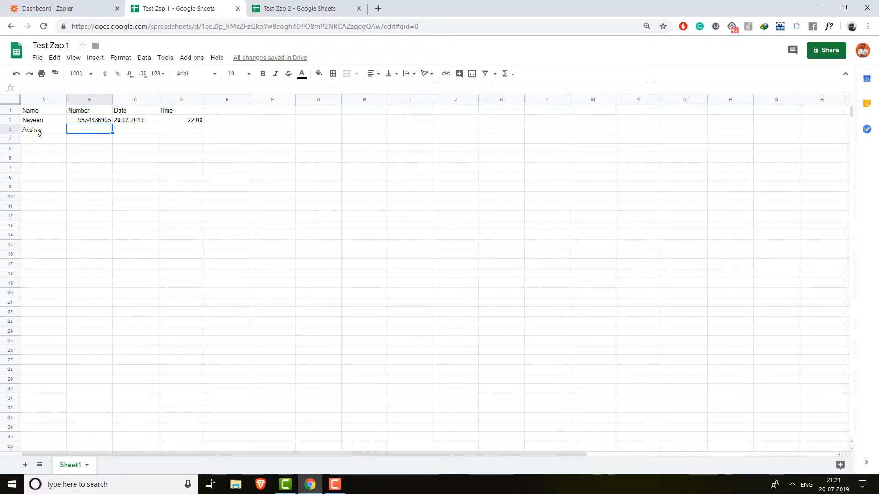
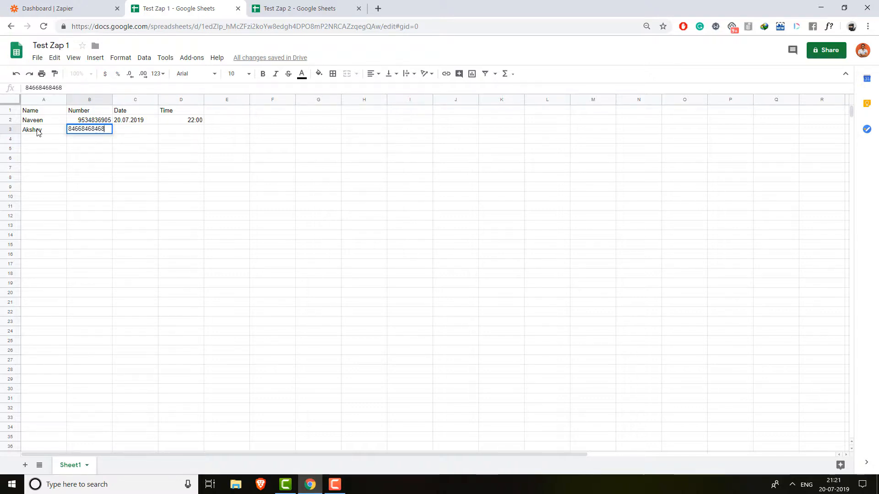
pyautogui.press('Tab')
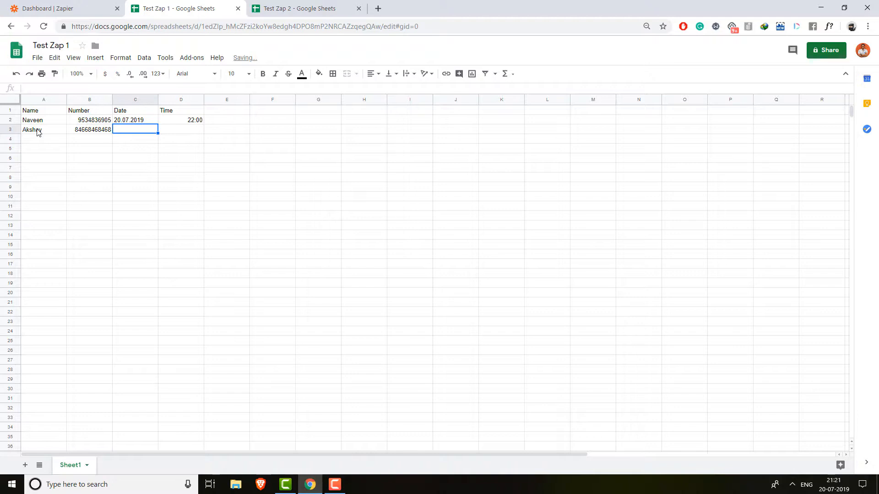
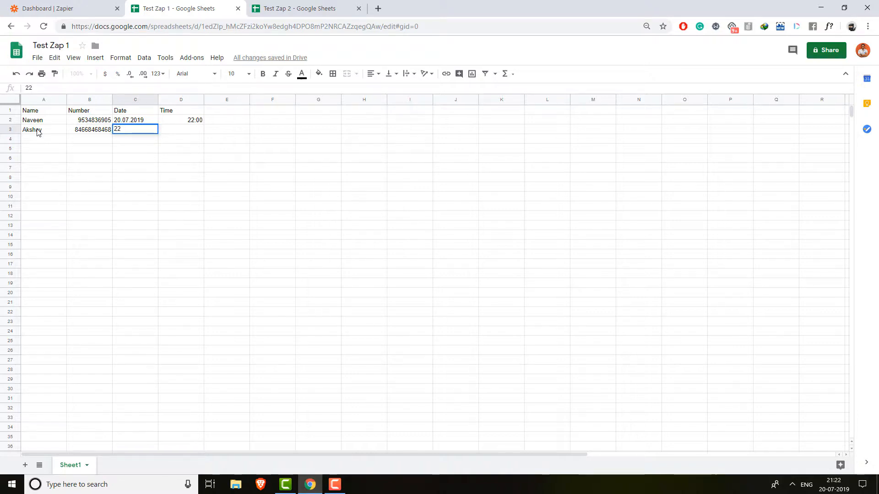
pyautogui.press('Tab')
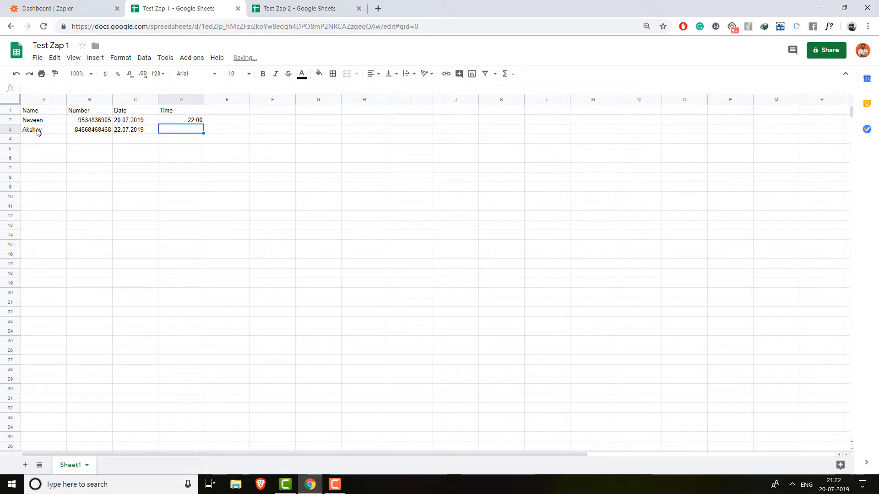
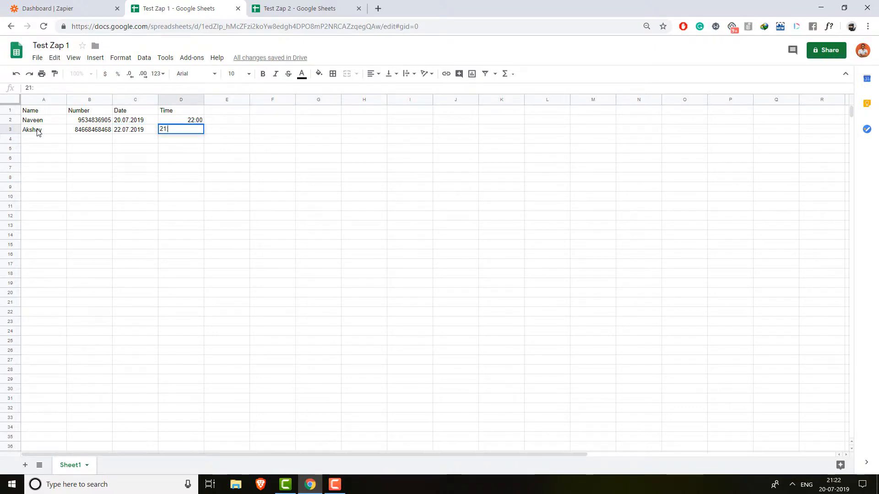
# - Fill row 4 with another name, a number, 23.07.2019 and 22:00
pyautogui.click(35, 143)
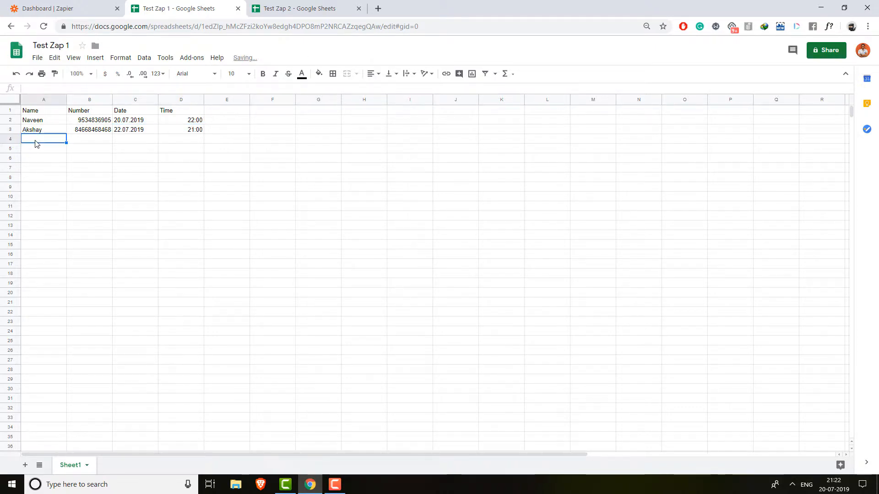
pyautogui.write('Kumar')
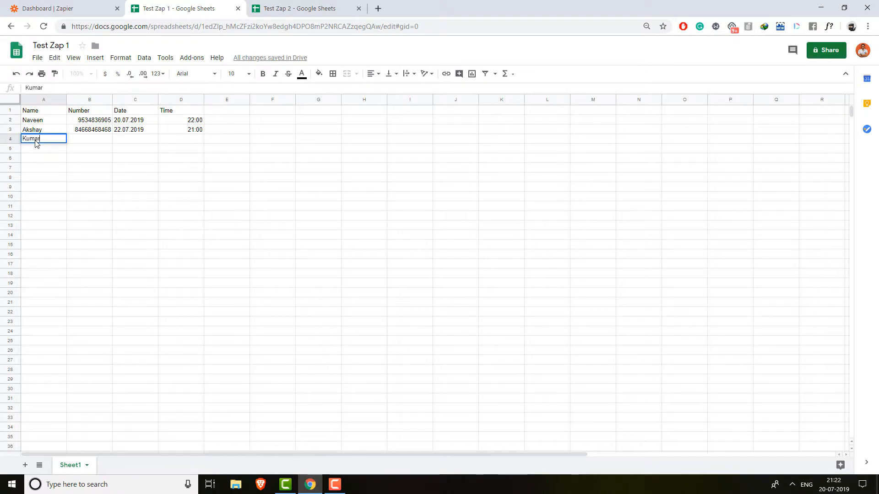
pyautogui.press('Tab')
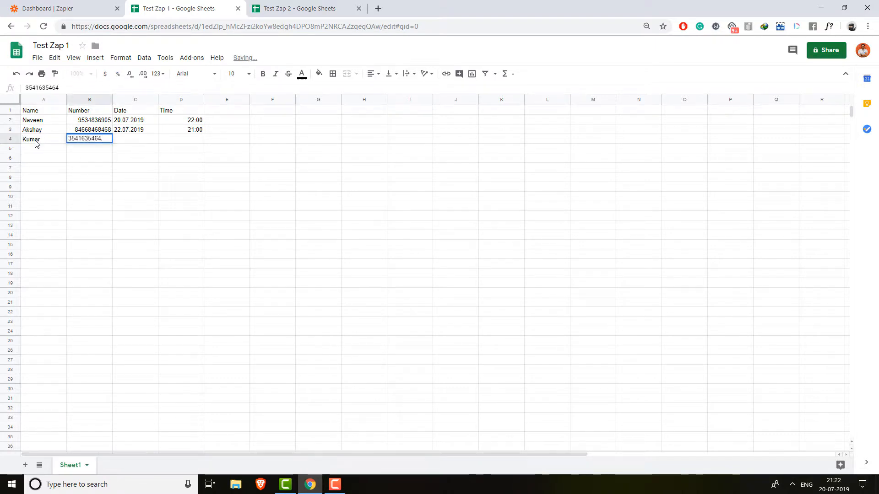
pyautogui.press('Tab')
pyautogui.write('23.')
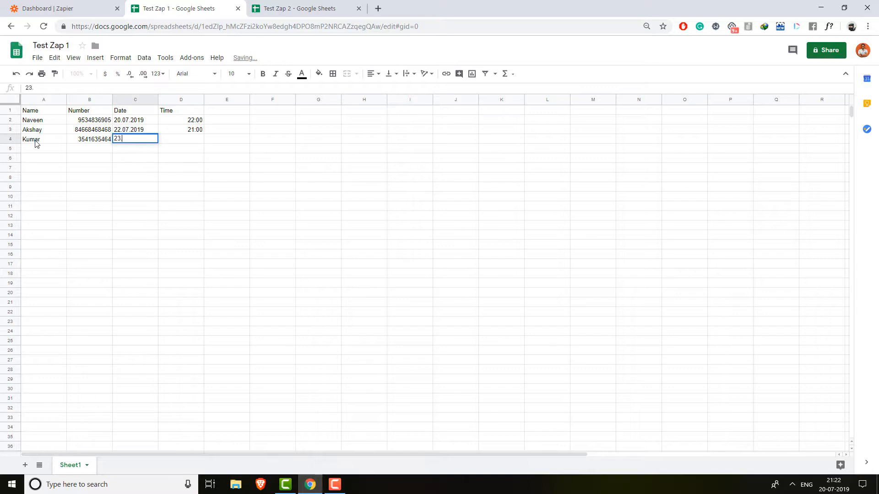
pyautogui.write('07.2019')
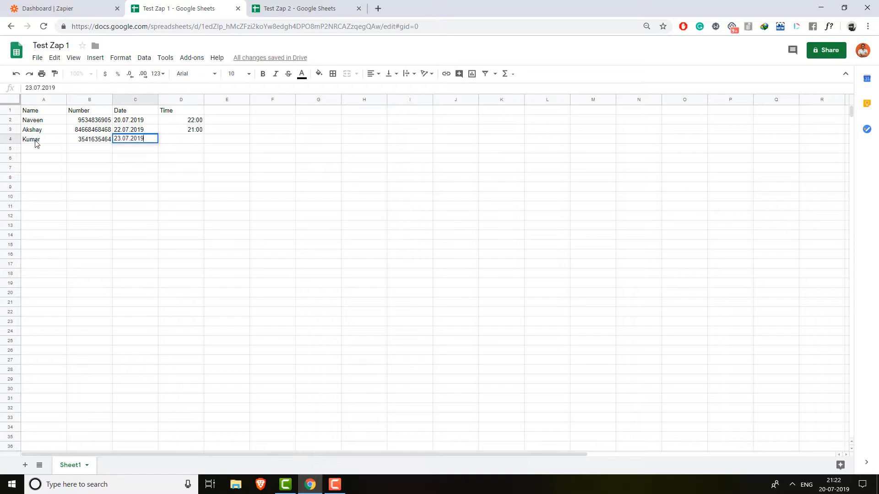
pyautogui.press('Tab')
pyautogui.write('22:00')
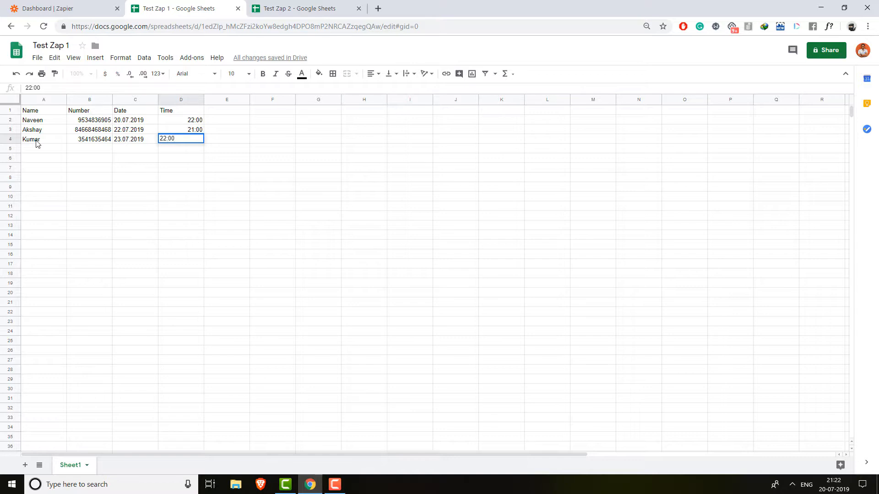
pyautogui.click(109, 187)
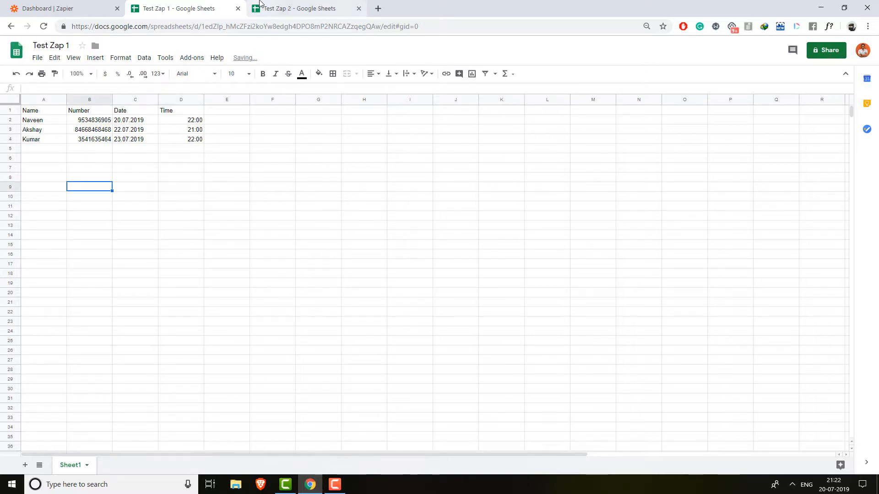
# - Check Test Zap 2 for the new rows, then return to the Zapier zaps page
pyautogui.click(256, 2)
pyautogui.click(131, 181)
pyautogui.click(198, 6)
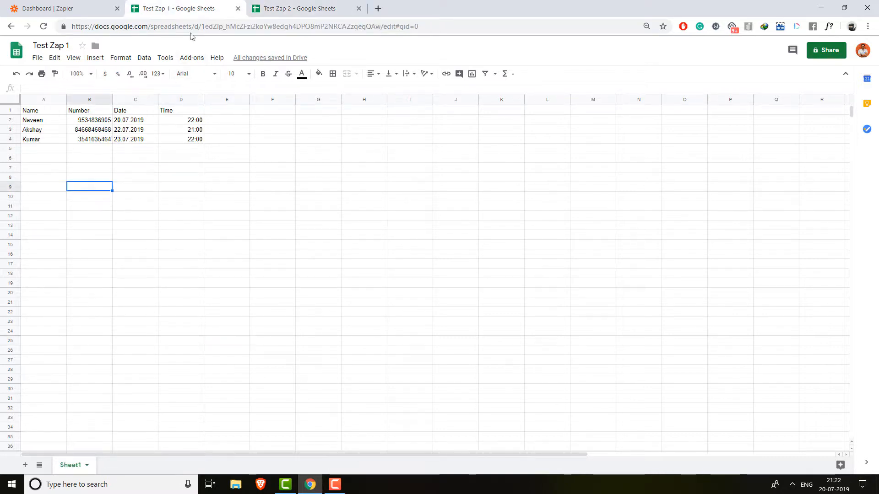
pyautogui.click(103, 150)
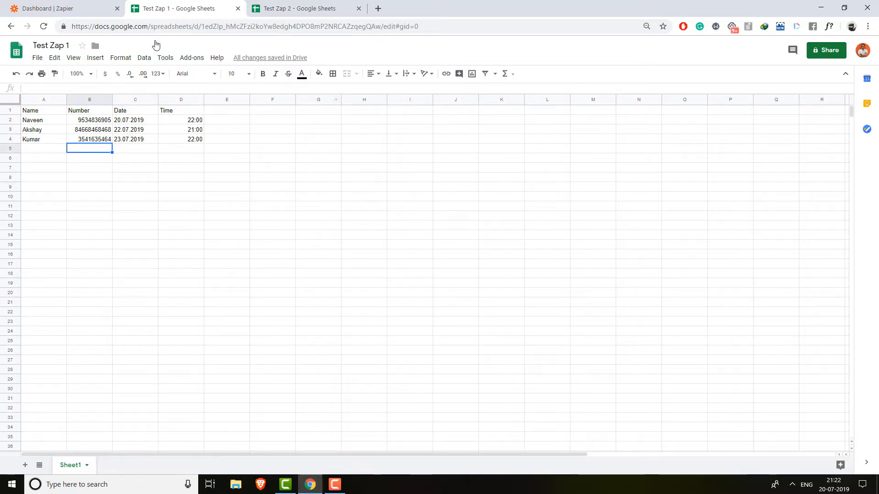
pyautogui.click(269, 8)
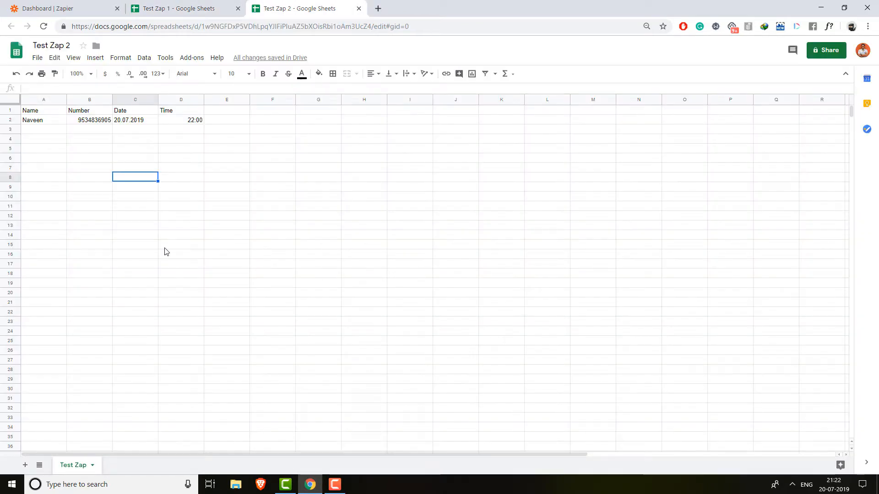
pyautogui.click(206, 8)
pyautogui.click(65, 4)
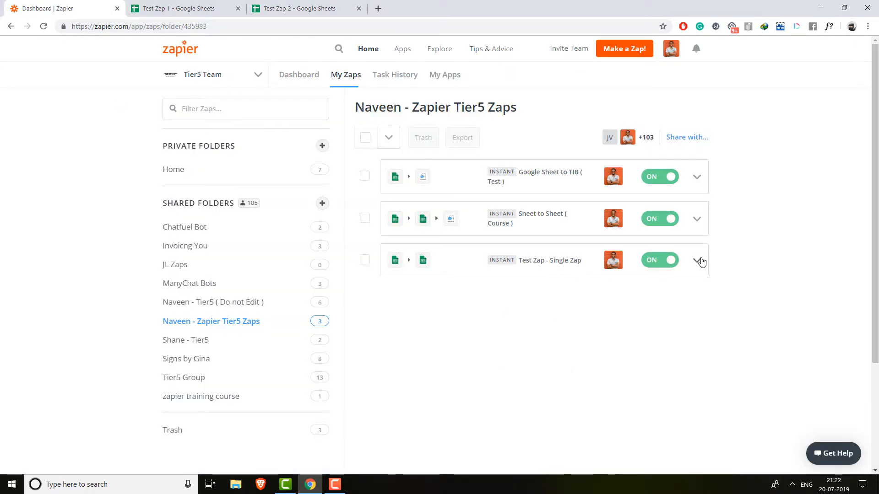
# - Refresh the account's Task History and compare Test Zap 2 with Test Zap 1
pyautogui.click(404, 81)
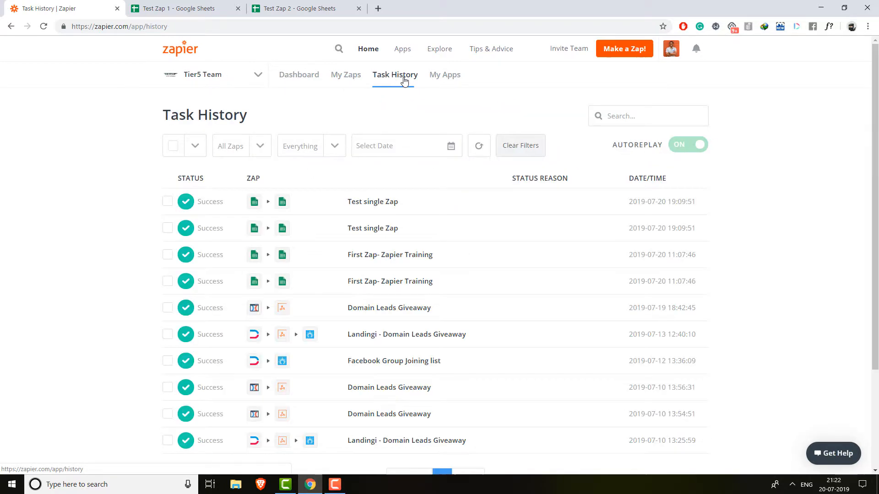
pyautogui.click(485, 150)
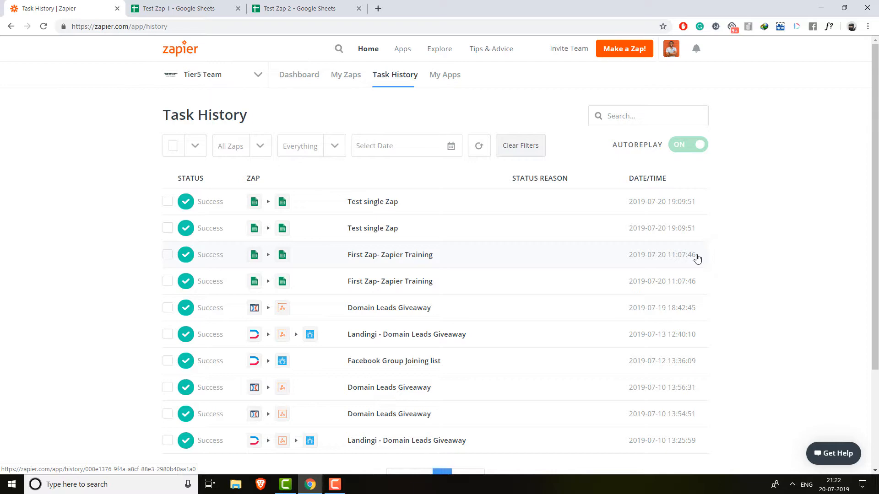
pyautogui.click(300, 9)
pyautogui.click(217, 5)
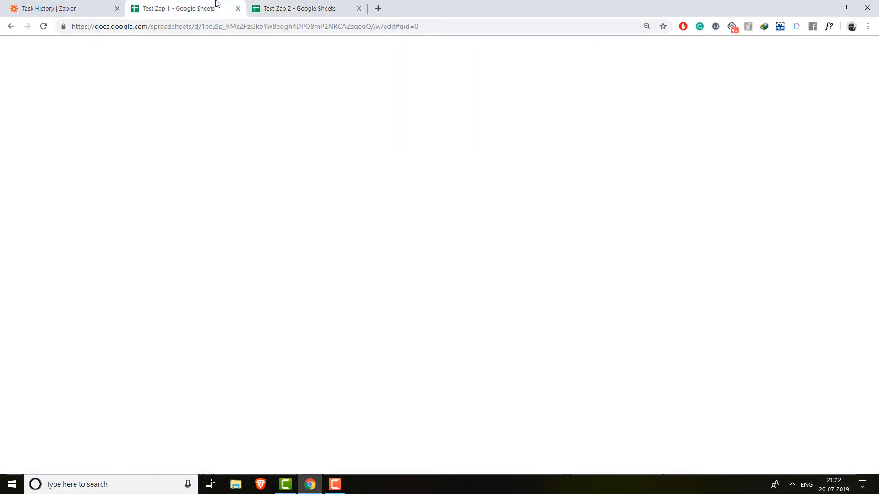
pyautogui.click(290, 8)
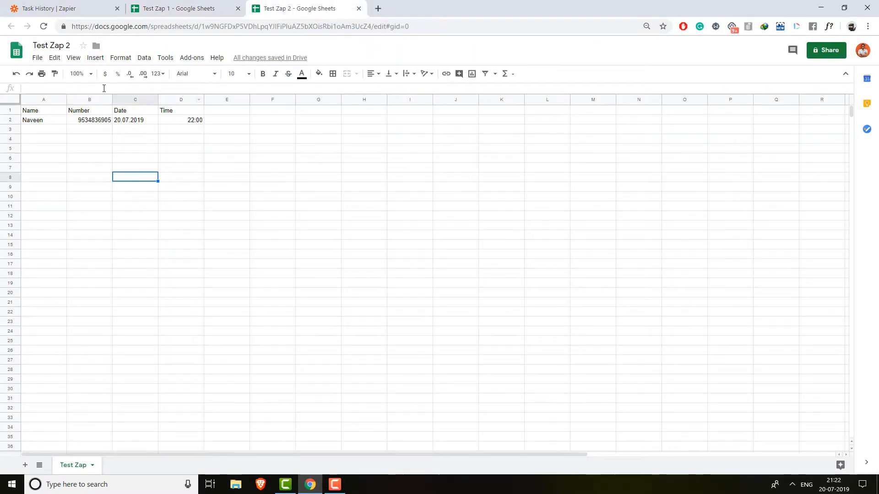
pyautogui.click(188, 8)
pyautogui.click(291, 7)
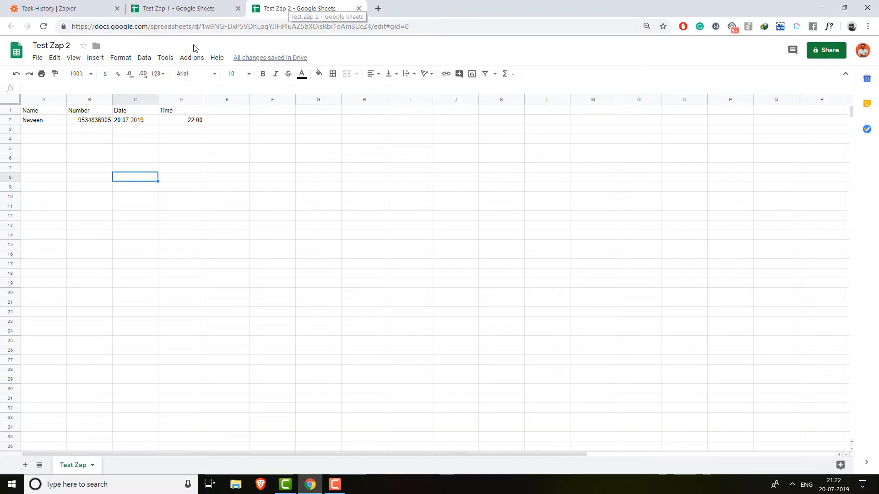
# - Recheck Test Zap 2 against Test Zap 1, then go back to the zaps list
pyautogui.click(93, 6)
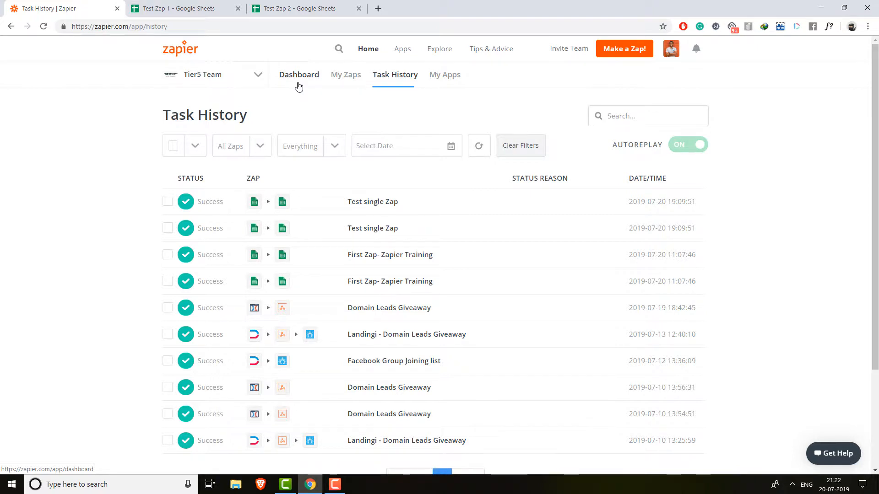
pyautogui.click(317, 6)
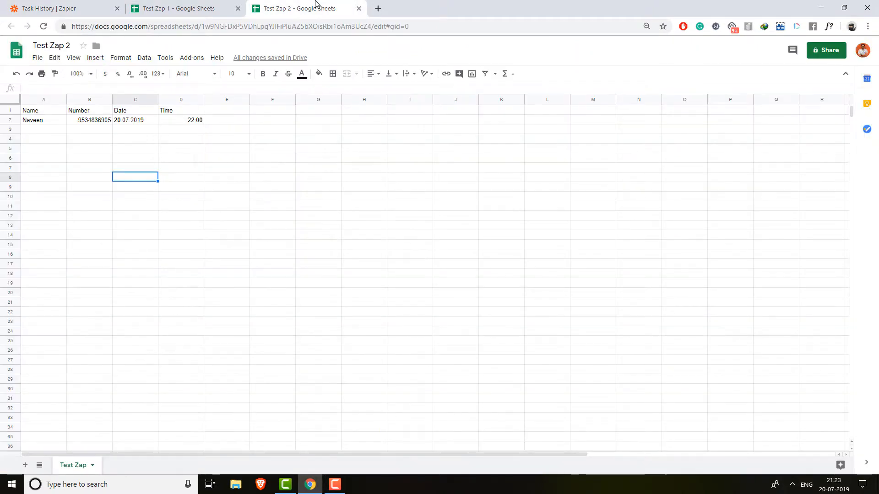
pyautogui.click(184, 9)
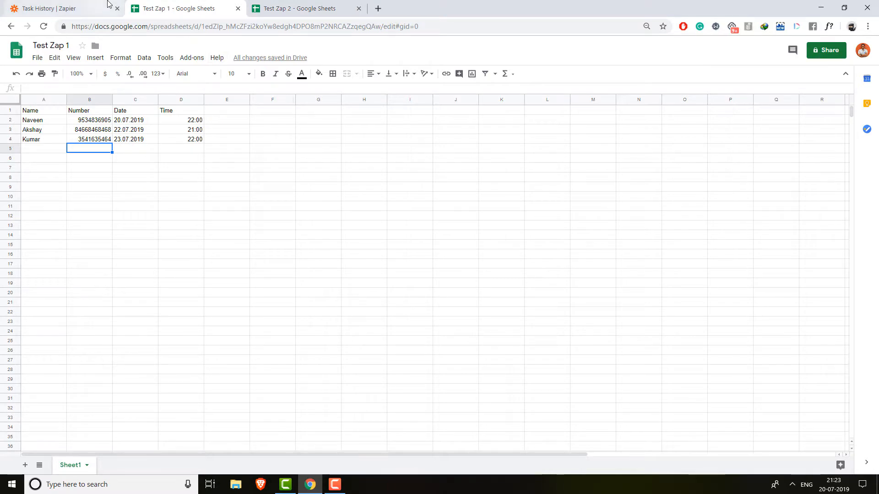
pyautogui.click(64, 9)
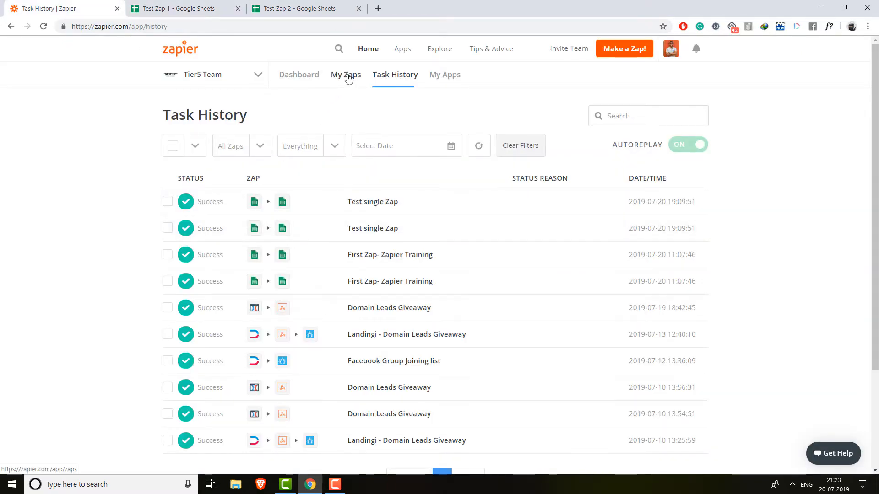
pyautogui.click(347, 76)
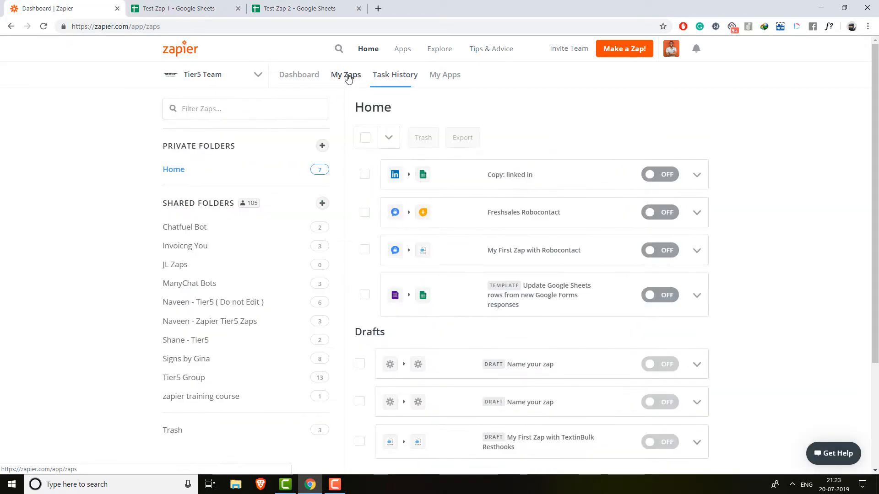
# - Open the shared test zaps folder and compare Test Zap 2's rows with Test Zap 1
pyautogui.click(269, 322)
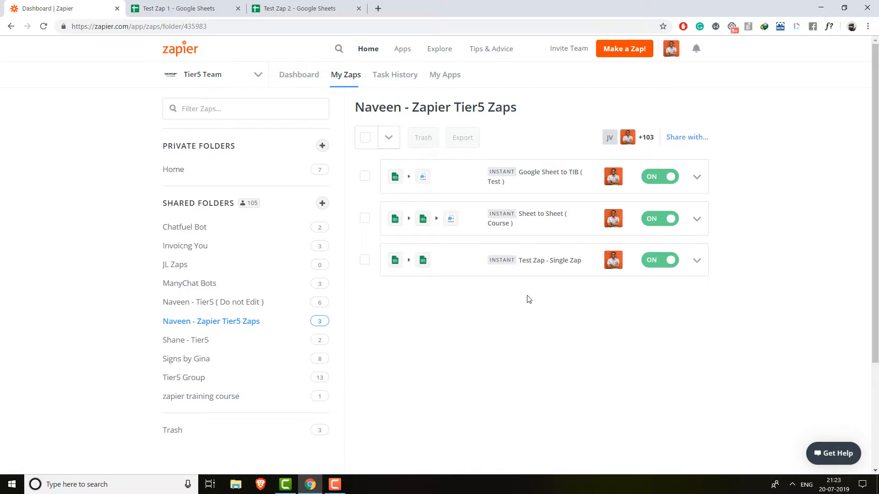
pyautogui.click(312, 6)
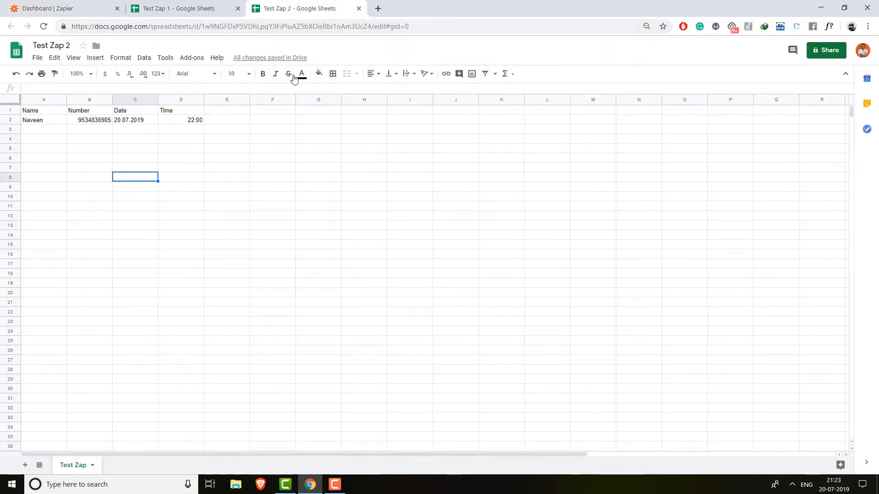
pyautogui.click(209, 7)
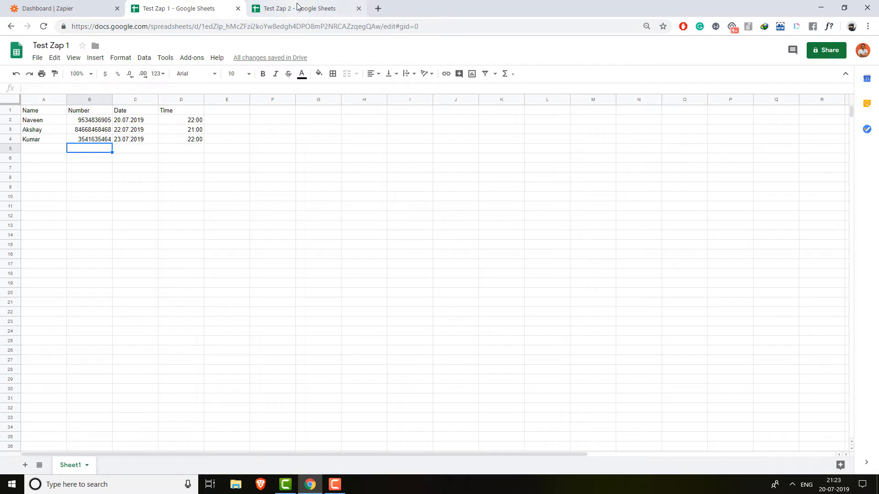
pyautogui.click(299, 6)
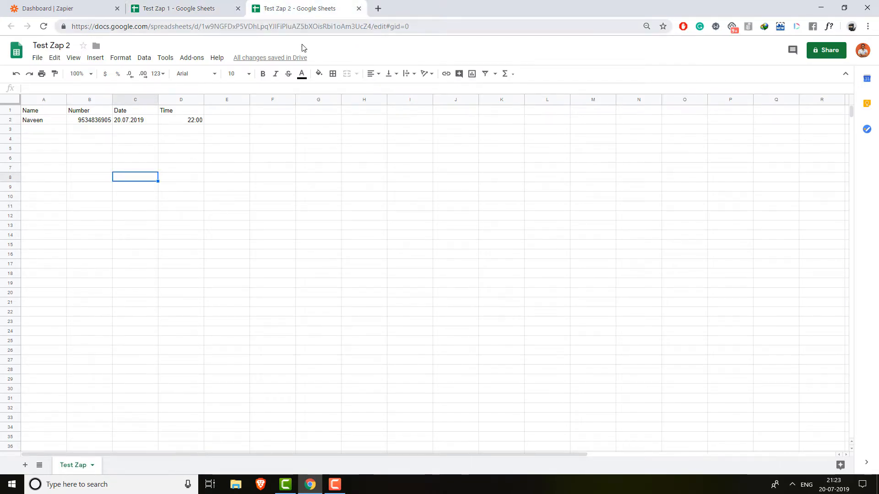
pyautogui.click(190, 7)
pyautogui.click(303, 7)
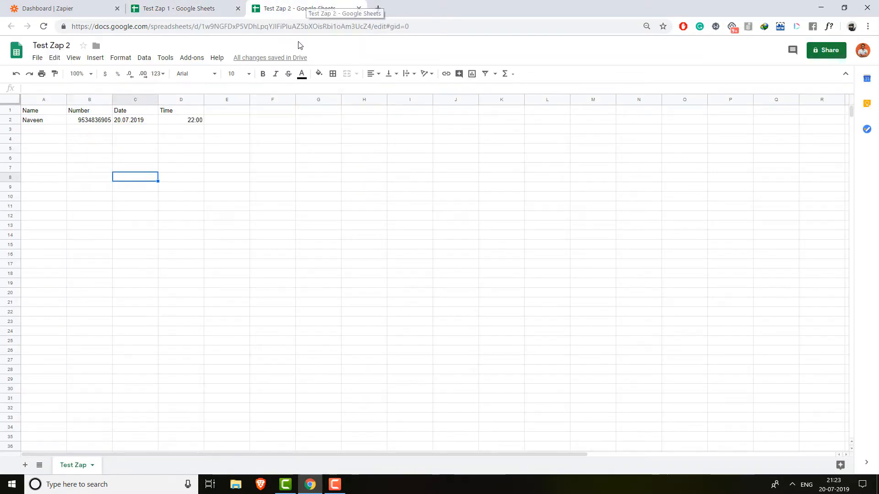
pyautogui.click(109, 11)
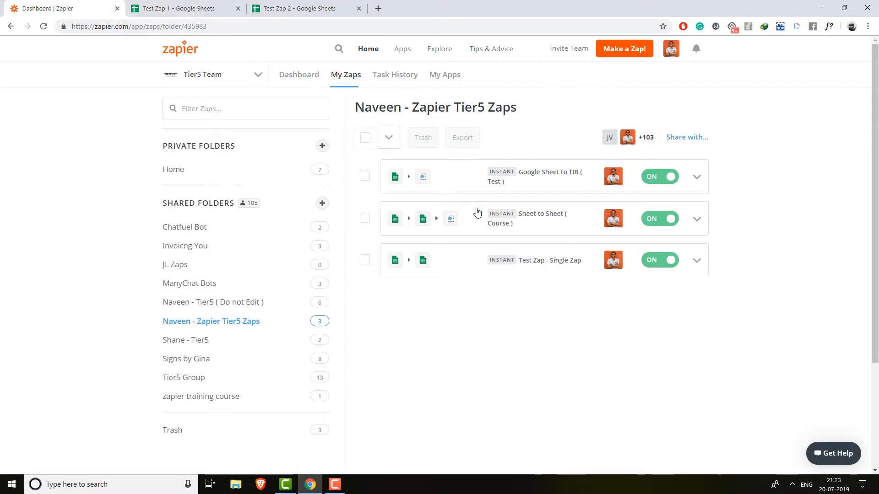
# - Compare both sheets once more, then open the options menu for Test Zap - Single Zap
pyautogui.click(192, 8)
pyautogui.click(260, 3)
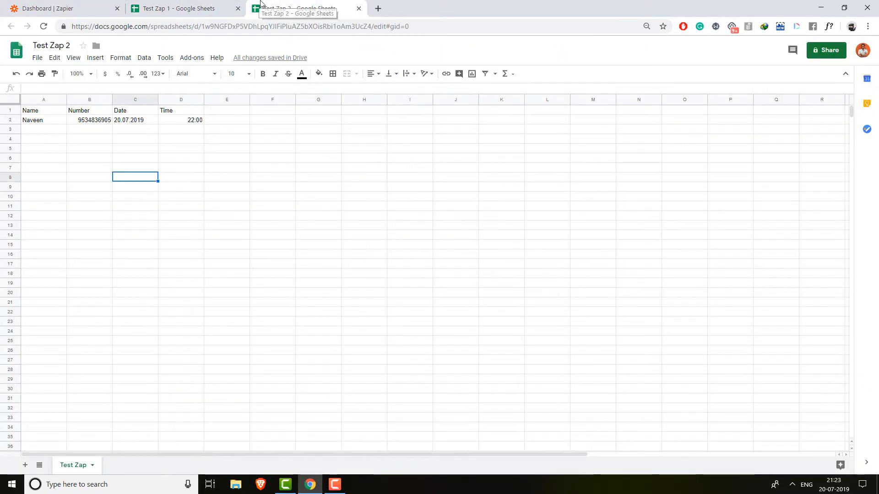
pyautogui.click(177, 7)
pyautogui.click(298, 9)
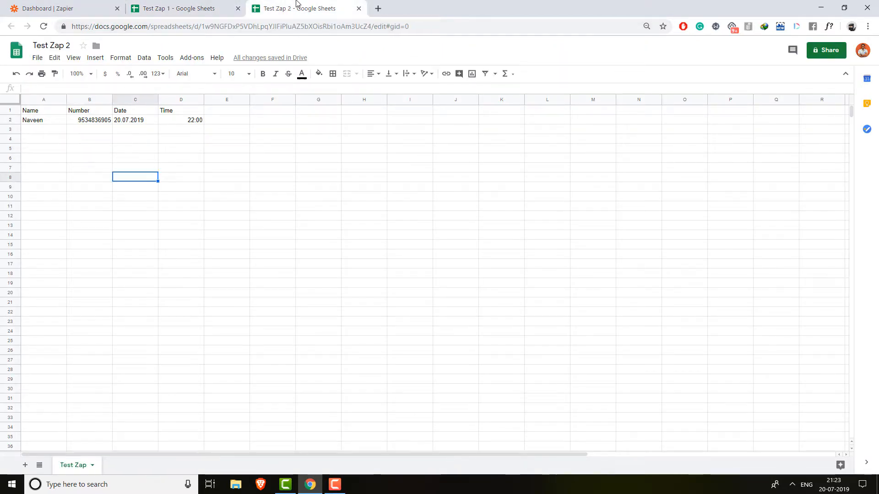
pyautogui.click(215, 8)
pyautogui.click(82, 5)
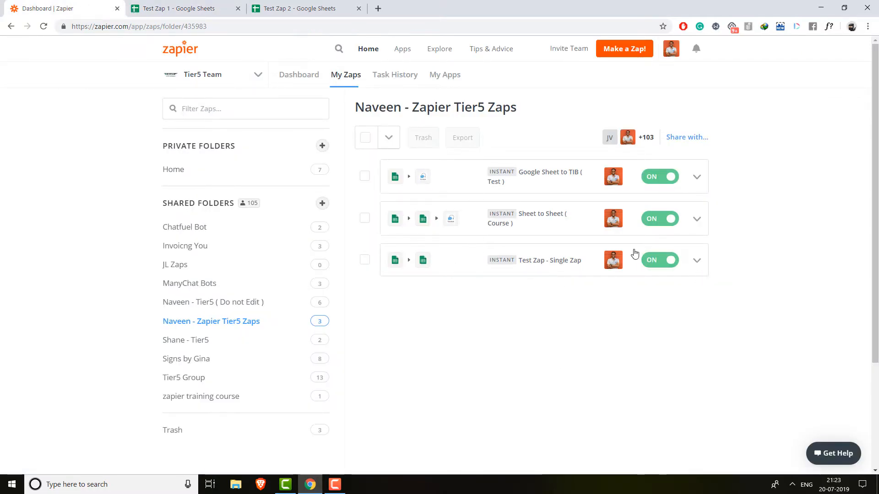
pyautogui.click(697, 262)
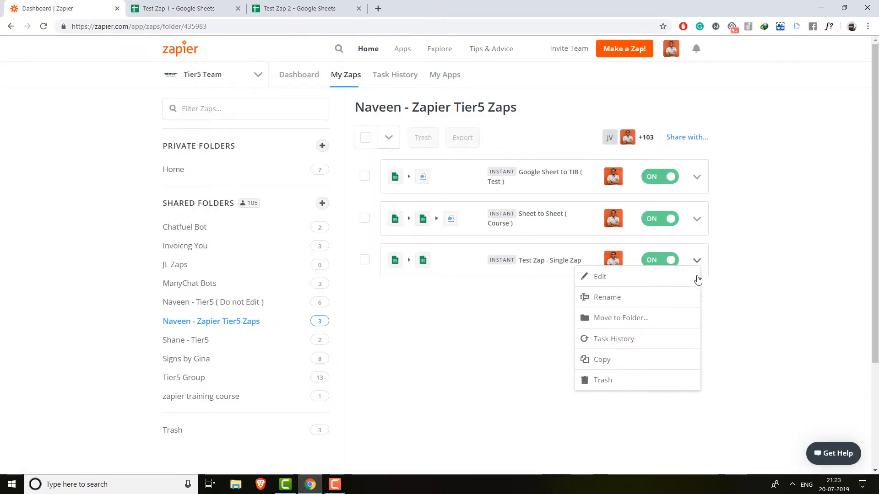
# - Open Test Zap - Single Zap's task history and see Test Zap 2 still has one row versus three
pyautogui.click(654, 345)
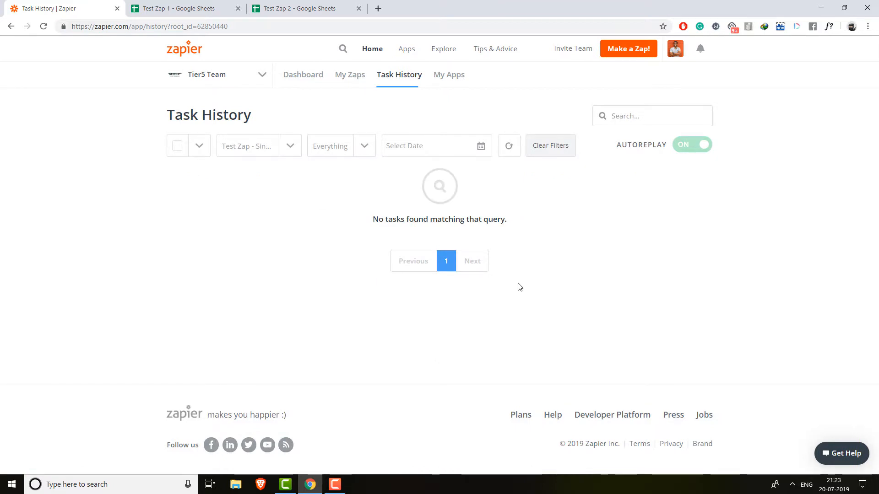
pyautogui.click(300, 8)
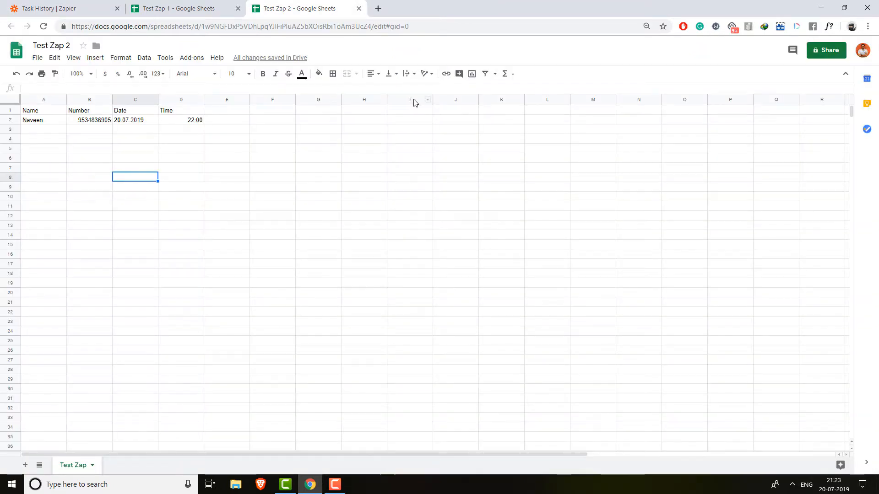
pyautogui.click(216, 9)
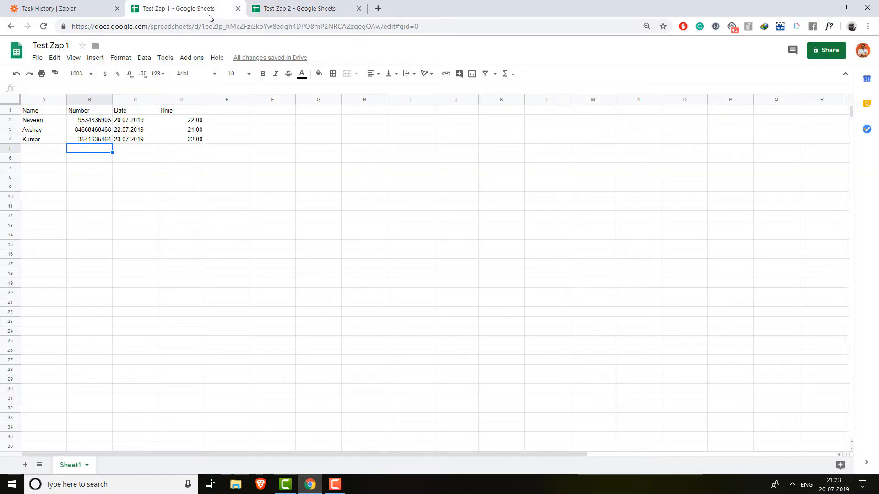
pyautogui.click(297, 8)
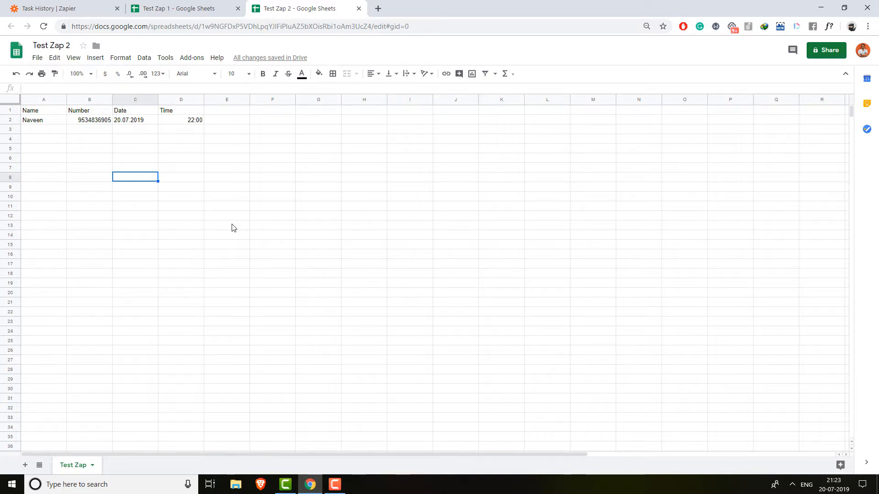
# - Compare the sheets, then reload the zap's task history three times, still finding no tasks
pyautogui.click(178, 7)
pyautogui.click(211, 245)
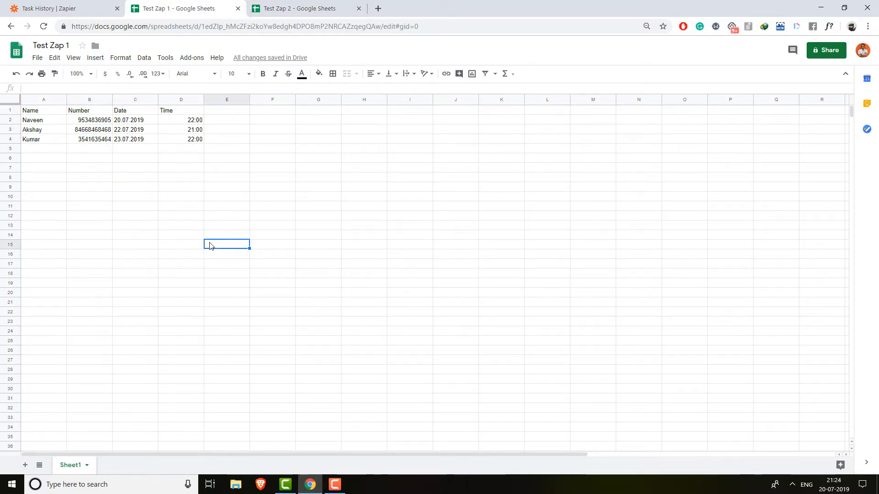
pyautogui.click(302, 8)
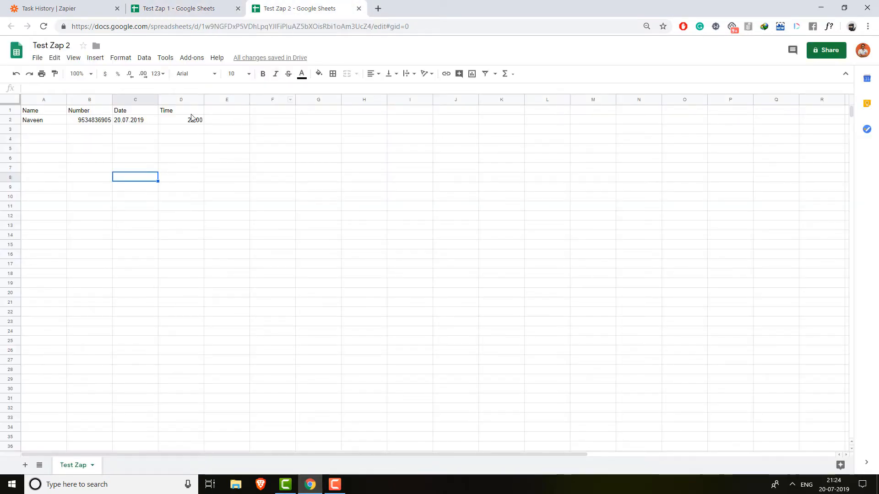
pyautogui.click(94, 8)
pyautogui.click(507, 155)
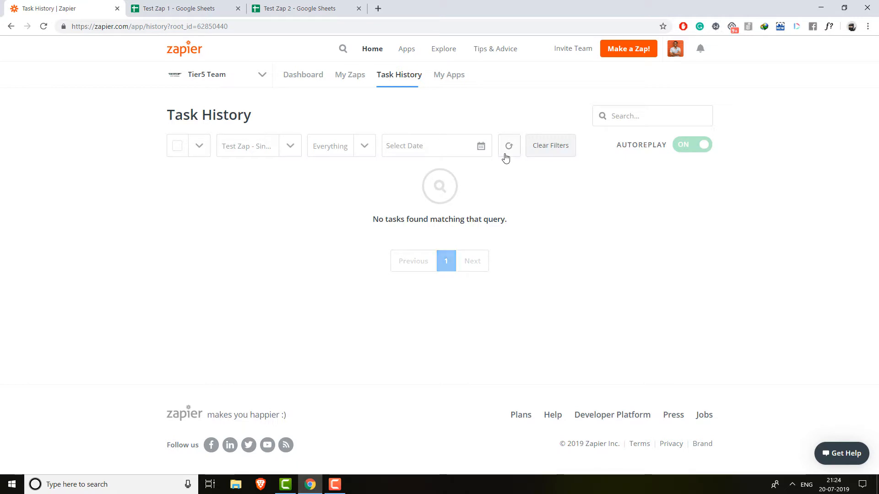
pyautogui.click(509, 153)
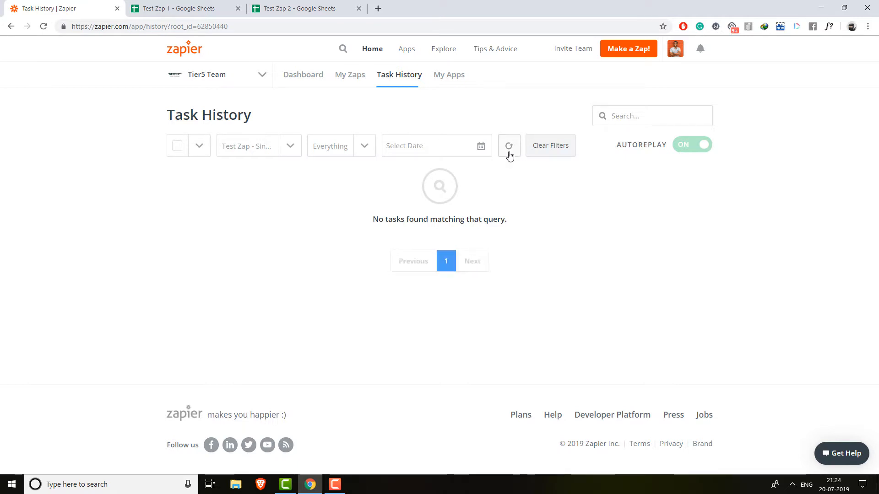
pyautogui.click(509, 153)
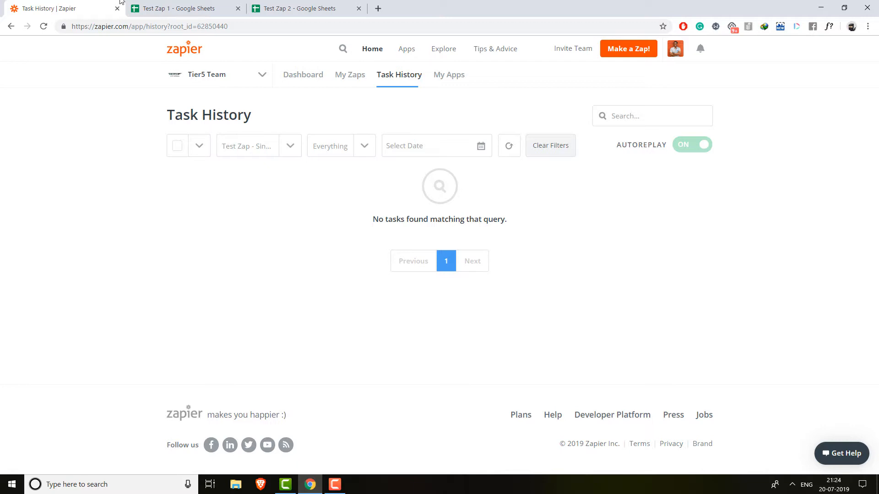
# - Recheck both sheets and select cell A5 in Test Zap 1
pyautogui.click(151, 8)
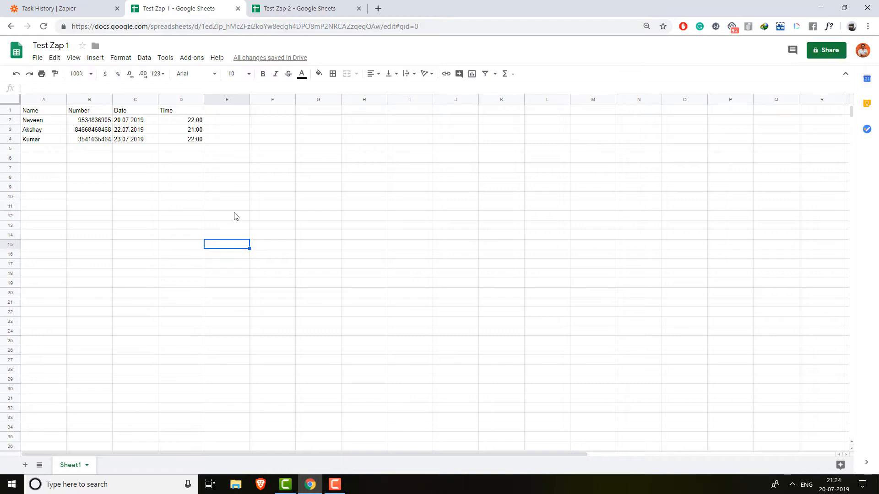
pyautogui.click(300, 9)
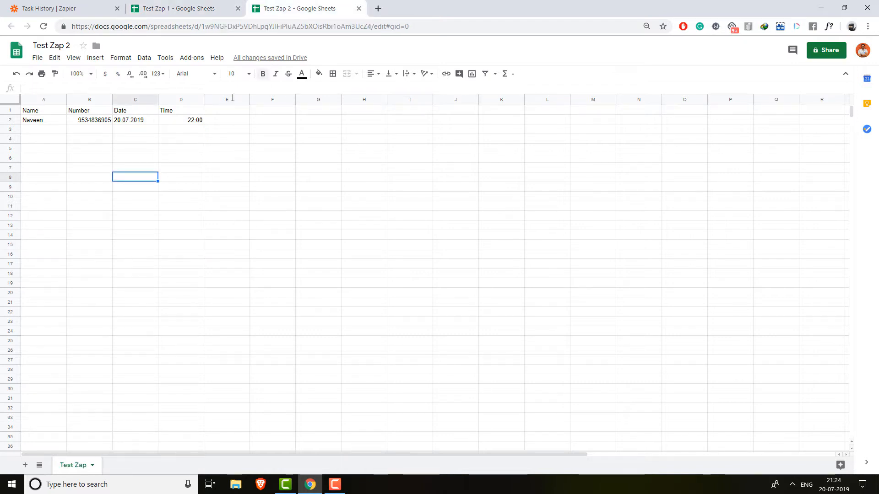
pyautogui.click(156, 6)
pyautogui.click(46, 155)
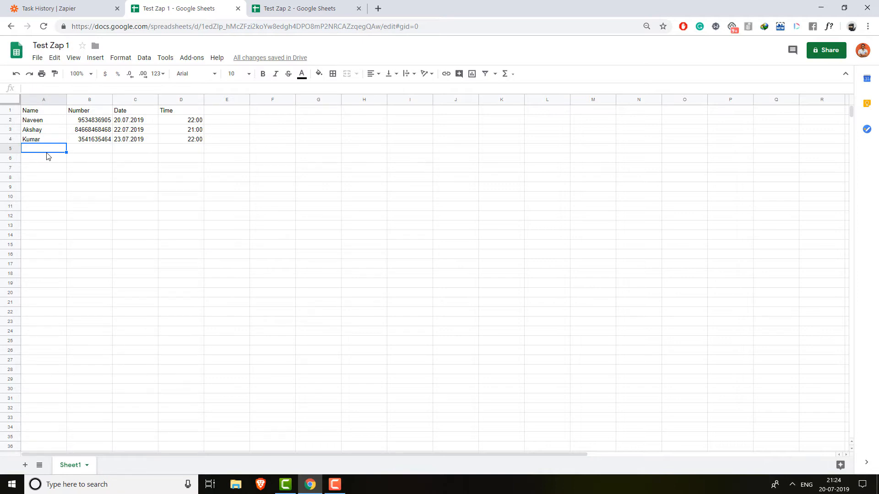
# - Fill A5:D5 of Test Zap 1 with a name, a number, 24.07.2019 and 23:00, then view Test Zap 2
pyautogui.write('krithik')
pyautogui.press('Tab')
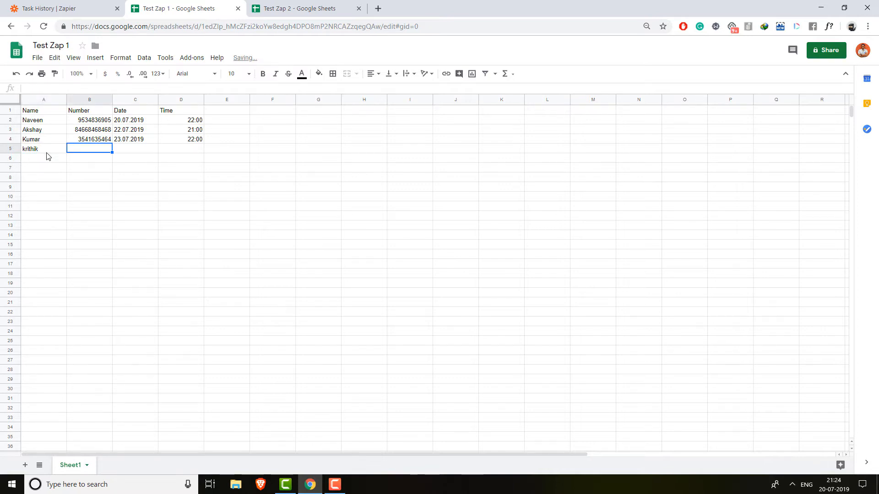
pyautogui.write('46384684')
pyautogui.press('Tab')
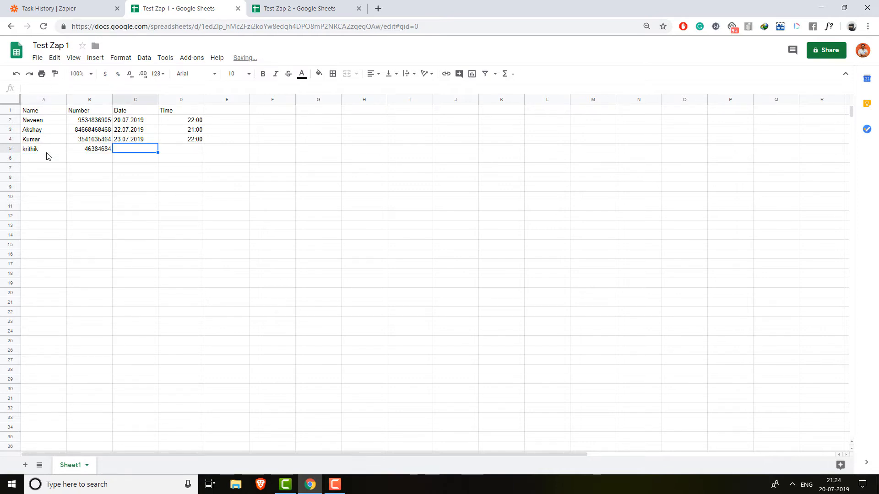
pyautogui.write('24.07')
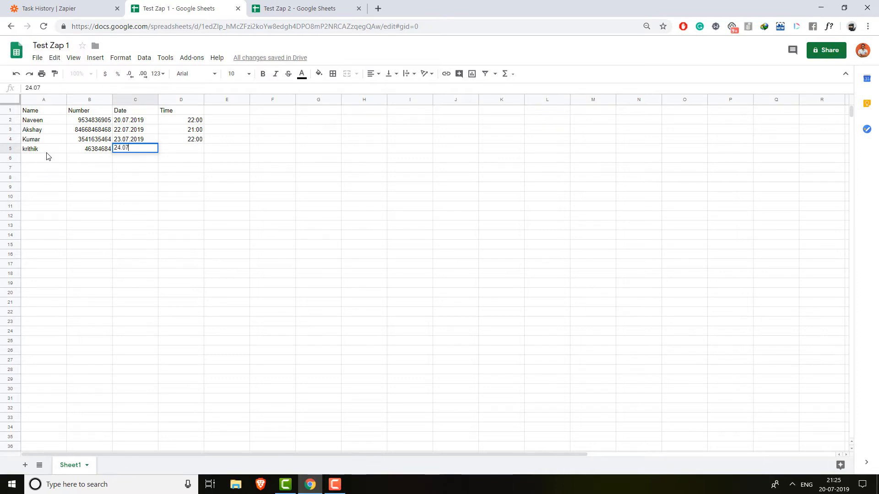
pyautogui.write('.2019')
pyautogui.press('Tab')
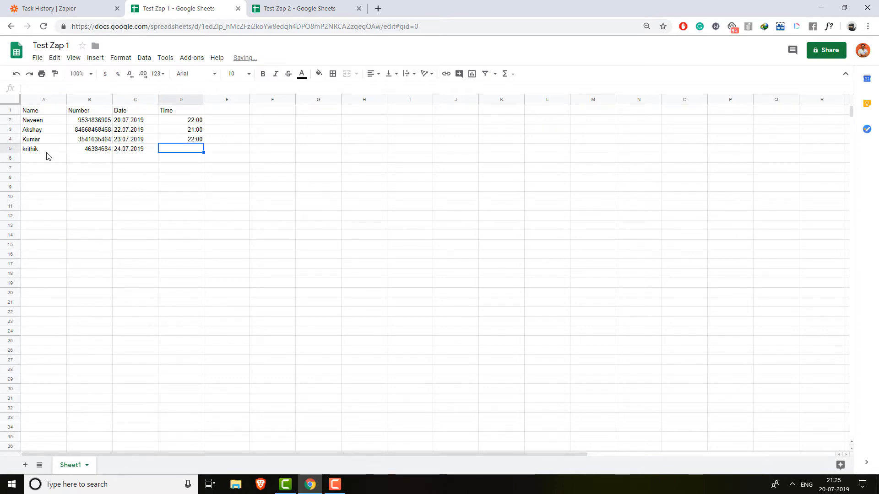
pyautogui.write('23:00')
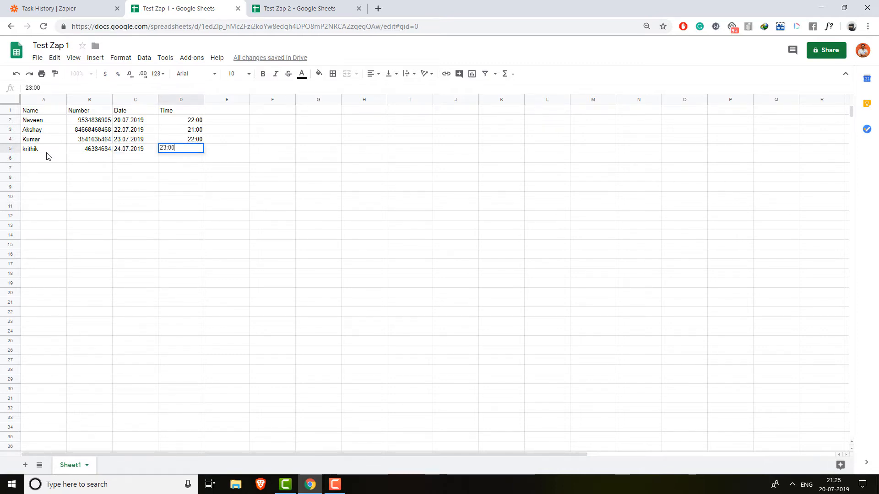
pyautogui.click(146, 206)
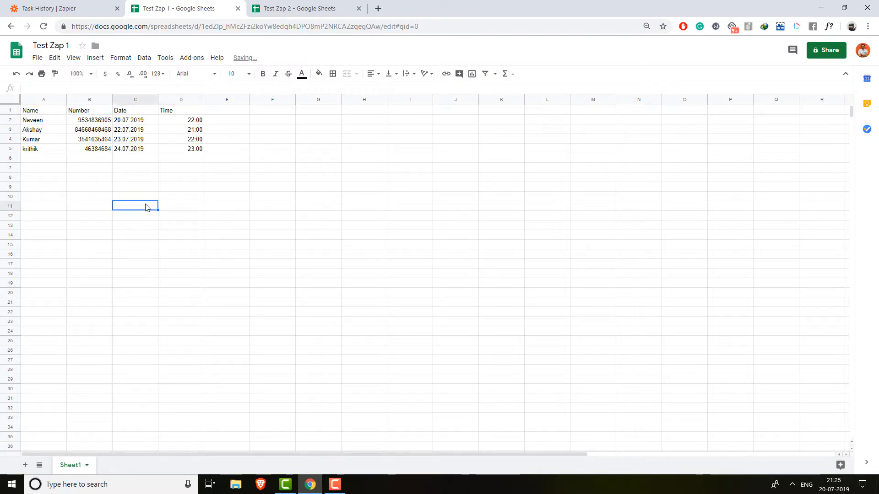
pyautogui.click(263, 6)
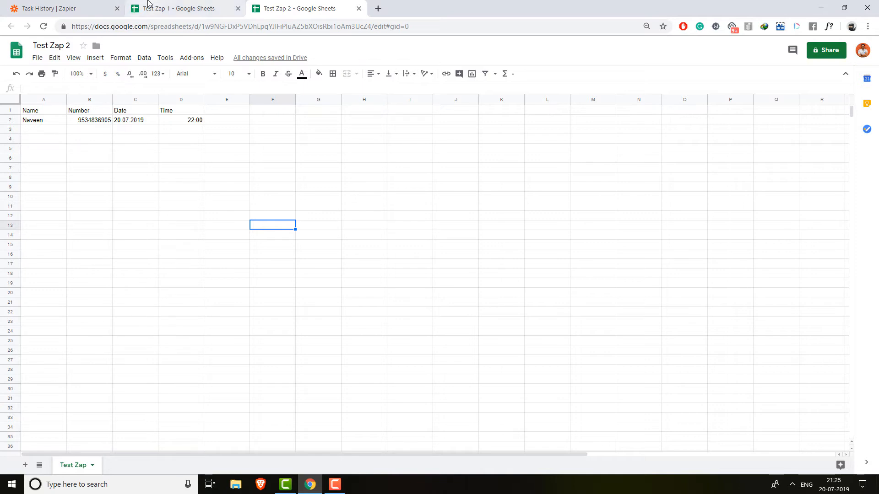
# - Flip between Test Zap 1's four rows and Test Zap 2, which hasn't received the new row
pyautogui.click(165, 4)
pyautogui.click(64, 9)
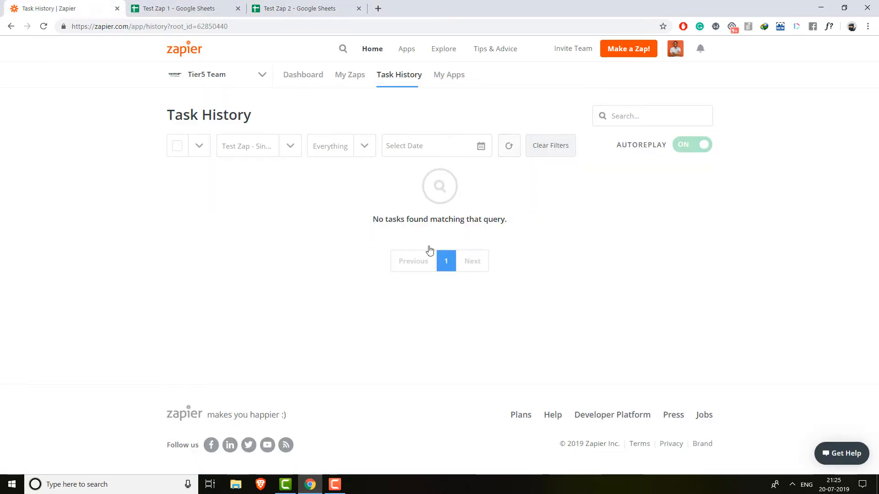
pyautogui.click(205, 4)
pyautogui.click(274, 8)
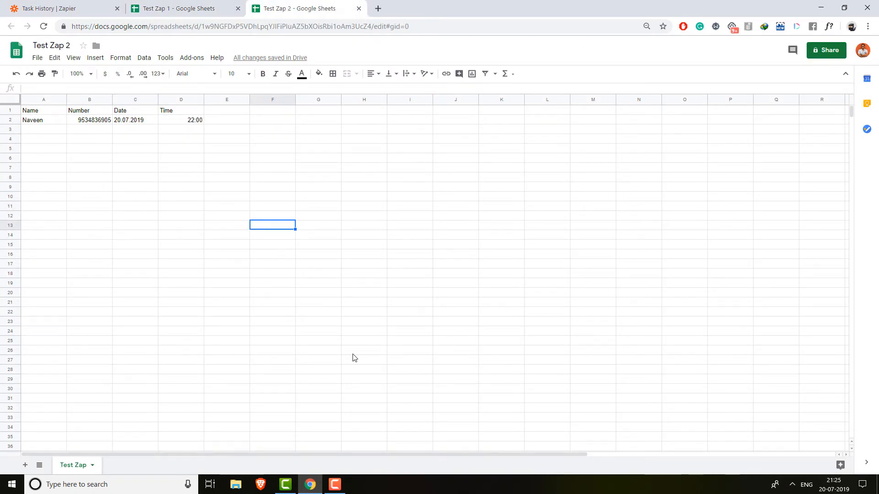
pyautogui.click(357, 362)
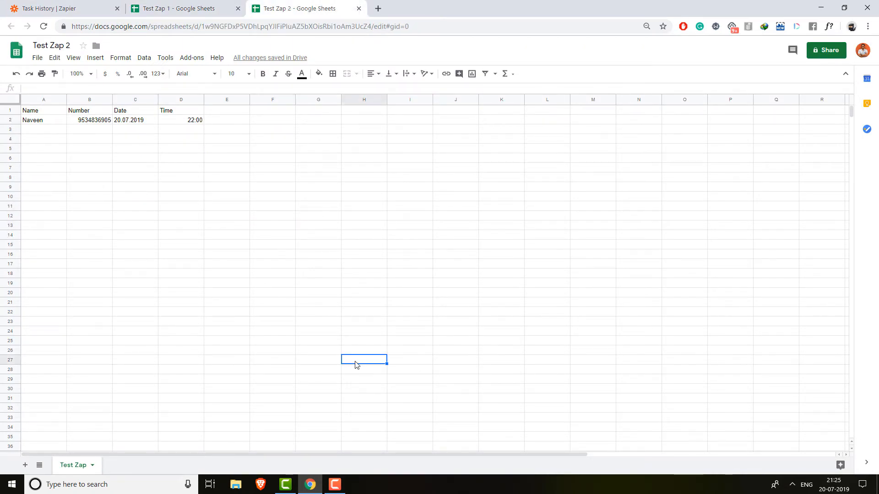
pyautogui.click(174, 5)
pyautogui.click(290, 7)
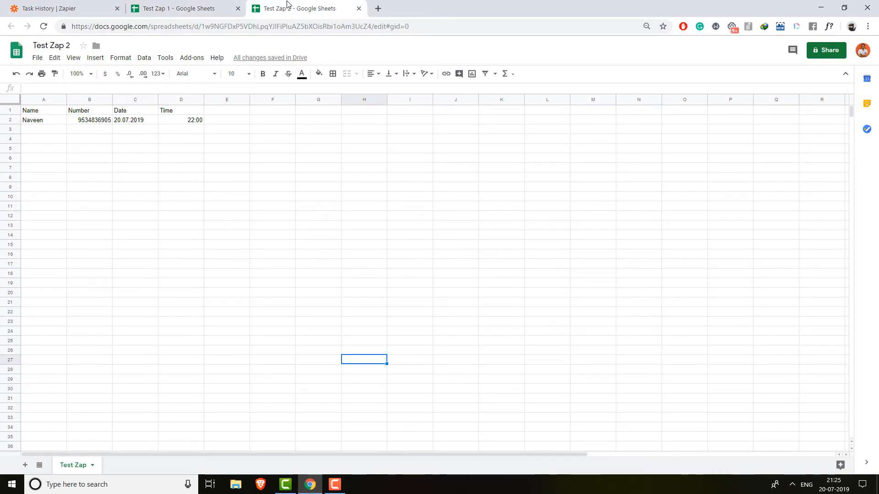
pyautogui.click(193, 4)
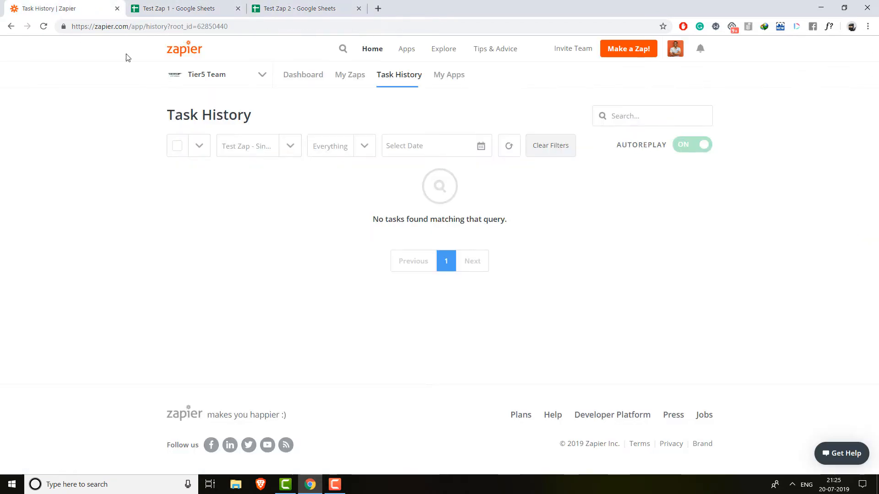
# - Reload the zap's task history twice, recheck Test Zap 2, and return to Task History
pyautogui.click(64, 9)
pyautogui.click(514, 152)
pyautogui.click(509, 150)
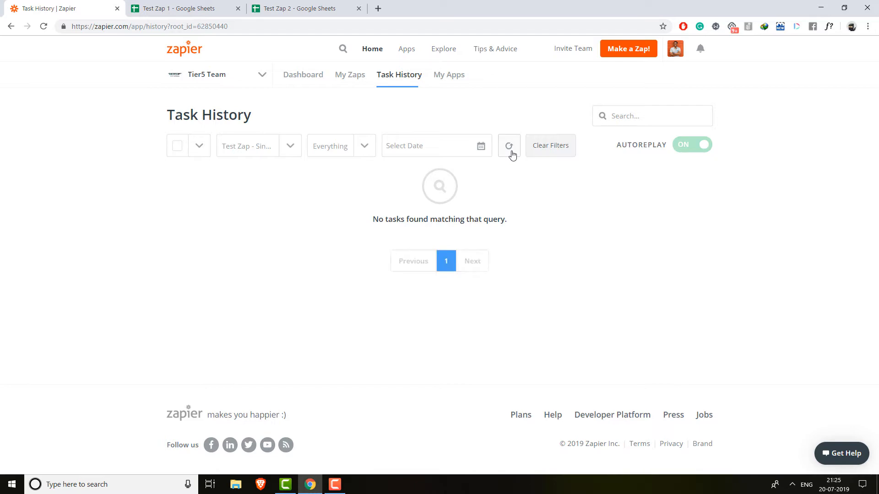
pyautogui.click(295, 7)
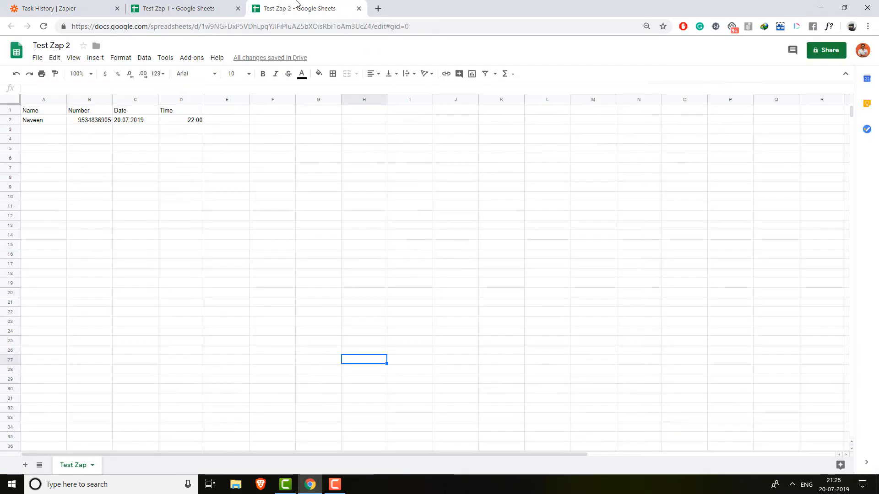
pyautogui.click(205, 6)
pyautogui.click(284, 7)
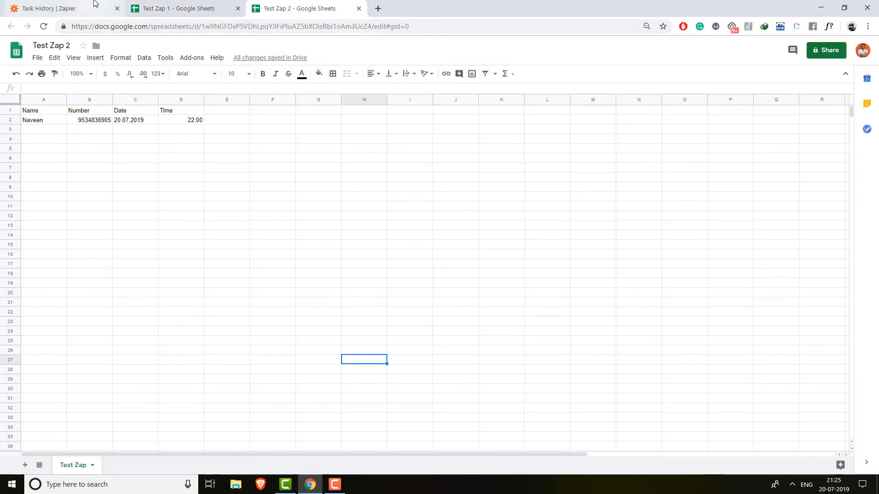
pyautogui.click(64, 9)
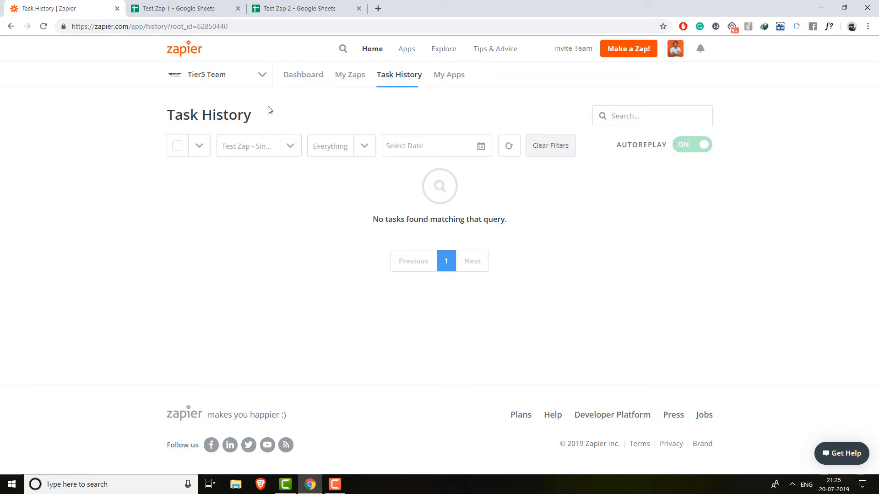
# - Open Test Zap - Single Zap's task history from the shared folder and reload it twice
pyautogui.click(347, 77)
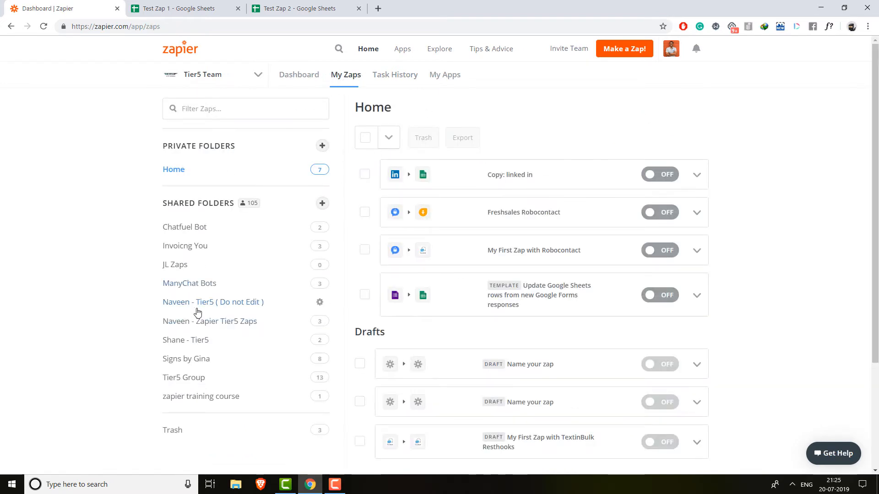
pyautogui.click(204, 322)
pyautogui.click(696, 260)
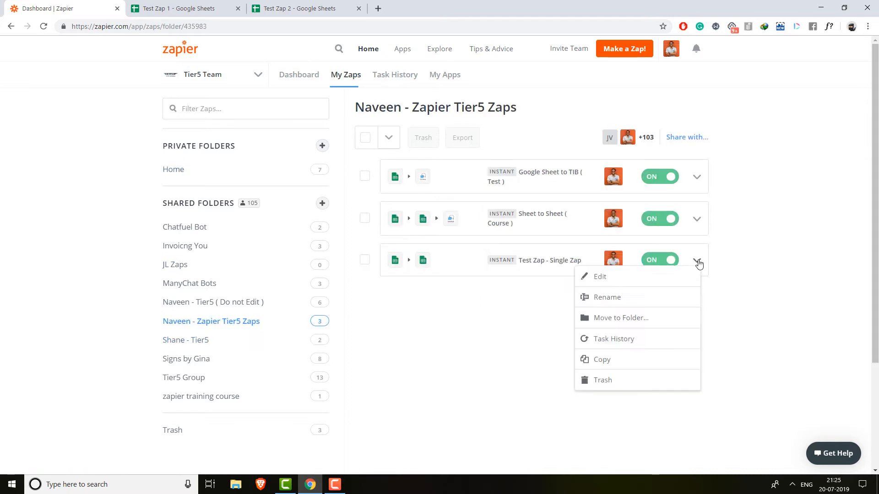
pyautogui.click(667, 339)
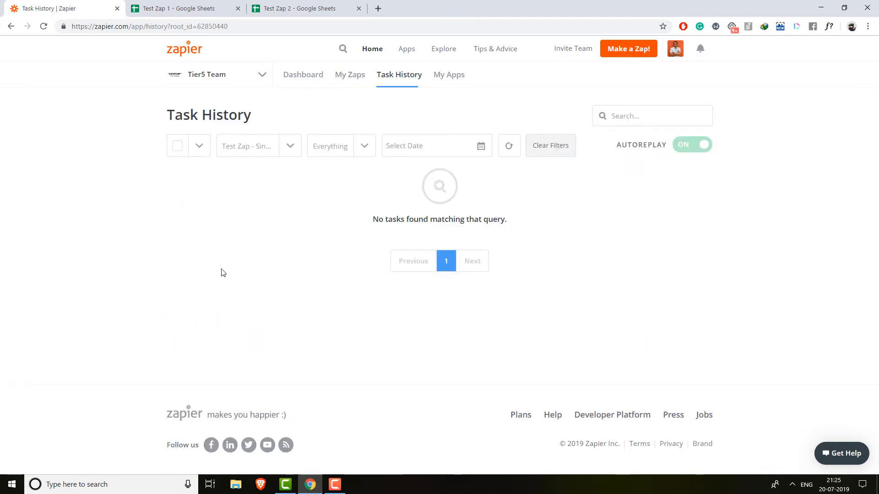
pyautogui.click(511, 150)
pyautogui.click(510, 147)
# - Show task history for All Zaps and review the account's task usage summary
pyautogui.click(397, 76)
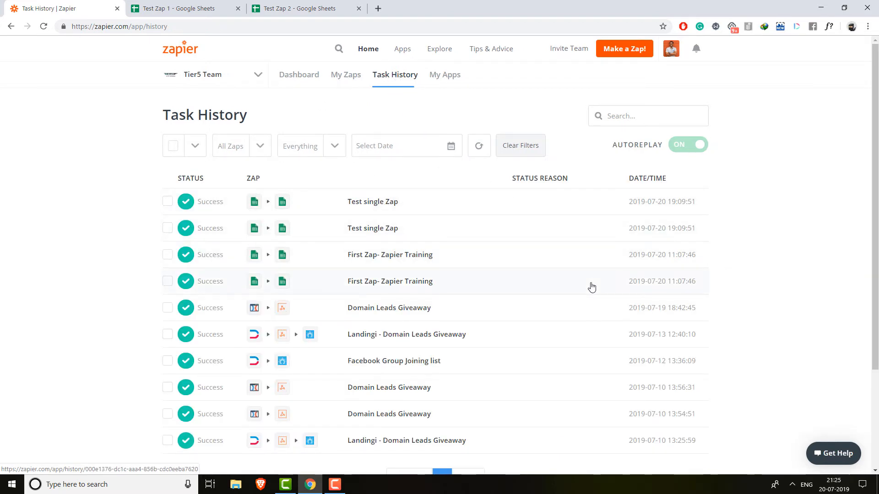
pyautogui.scroll(-3, 540, 338)
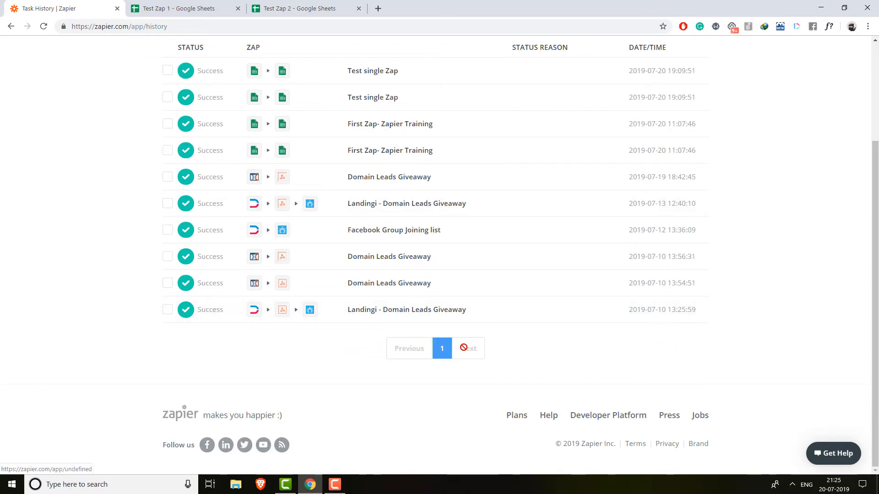
pyautogui.scroll(3, 464, 348)
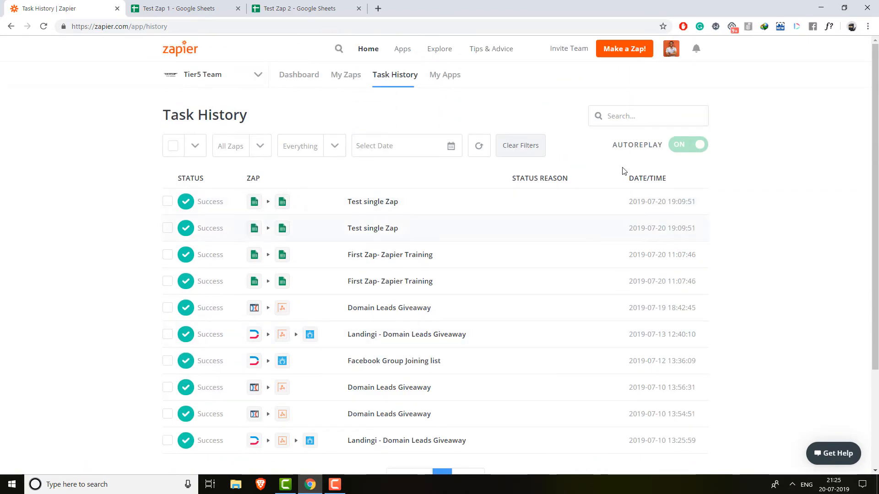
pyautogui.click(675, 49)
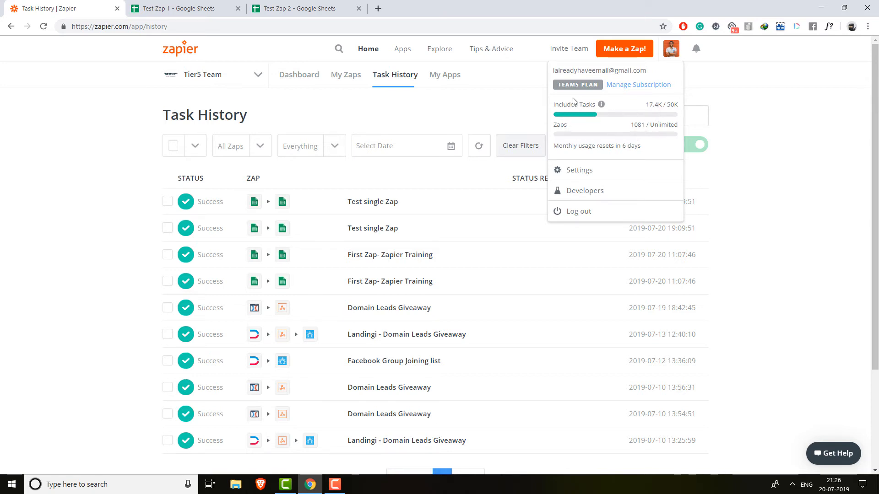
pyautogui.moveTo(647, 105); pyautogui.dragTo(659, 105)
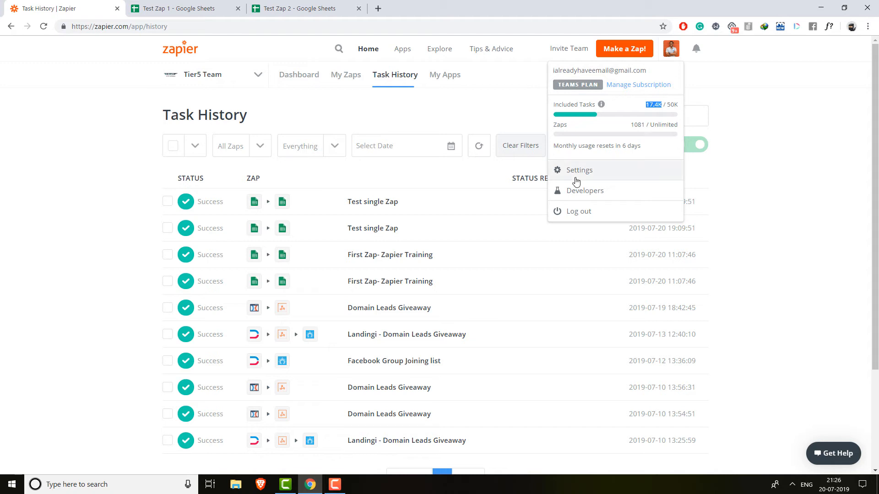
pyautogui.click(748, 185)
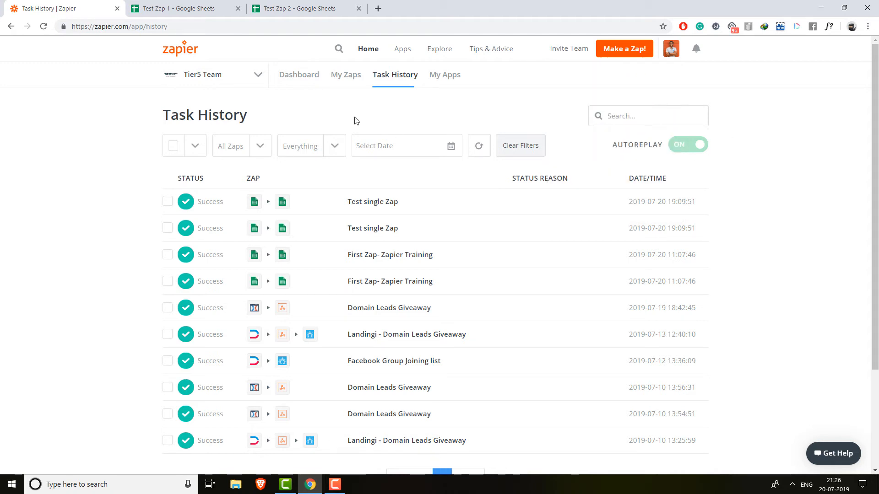
pyautogui.click(292, 6)
pyautogui.click(224, 4)
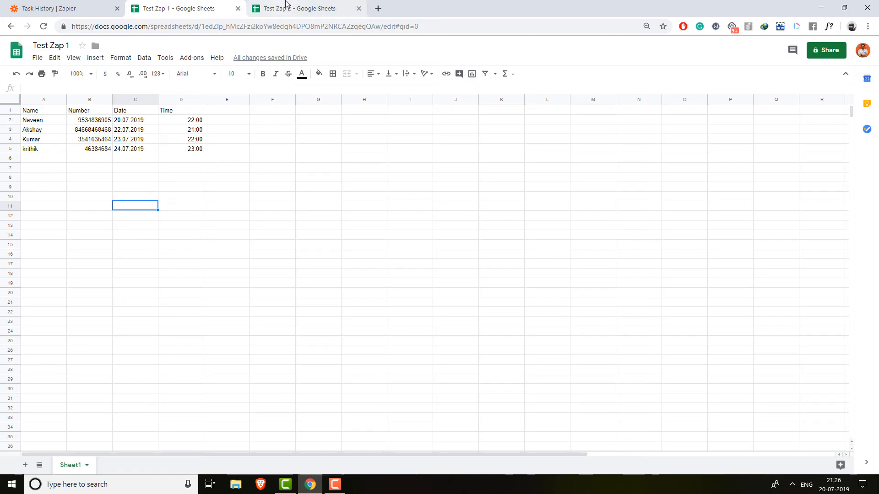
pyautogui.click(101, 176)
pyautogui.click(293, 5)
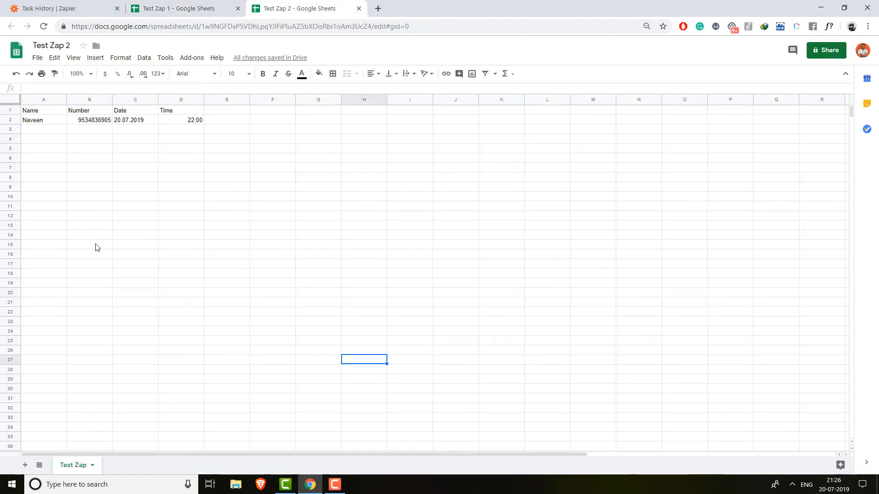
pyautogui.click(71, 176)
pyautogui.click(46, 139)
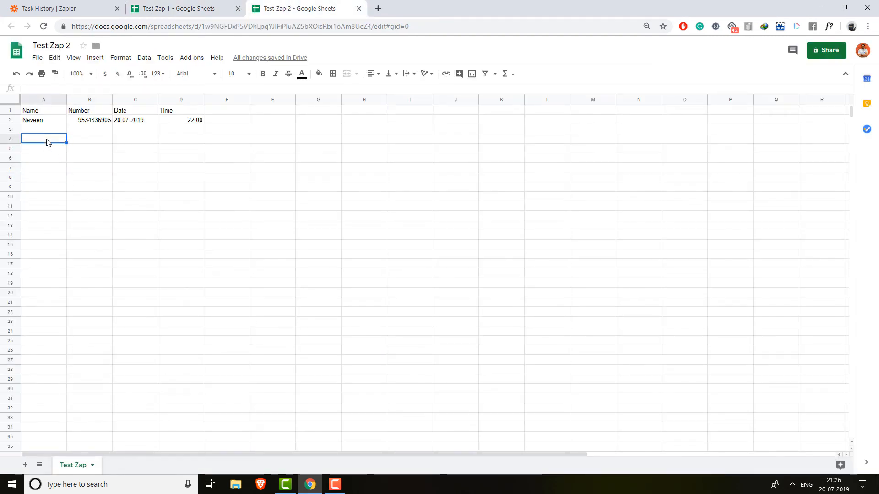
pyautogui.click(44, 26)
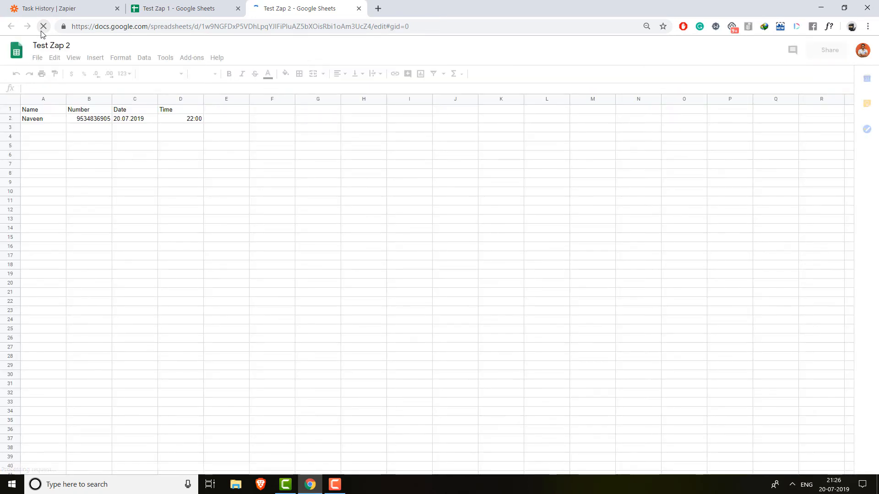
pyautogui.click(178, 8)
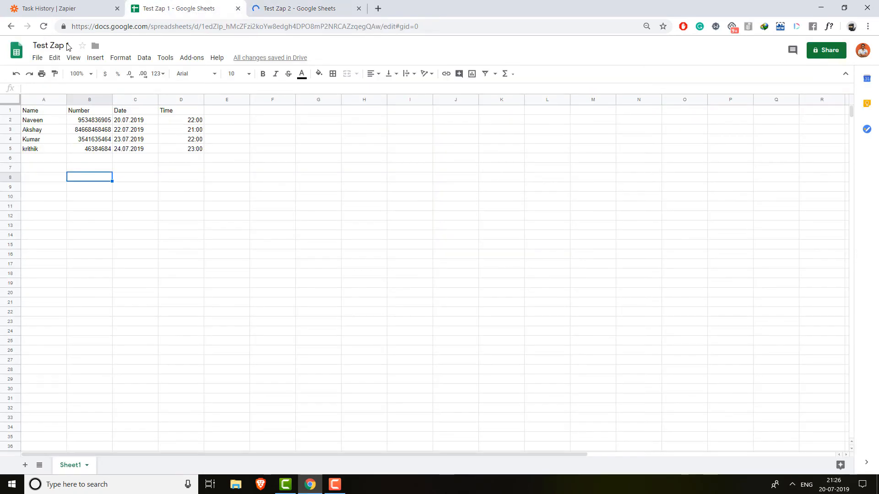
pyautogui.click(43, 26)
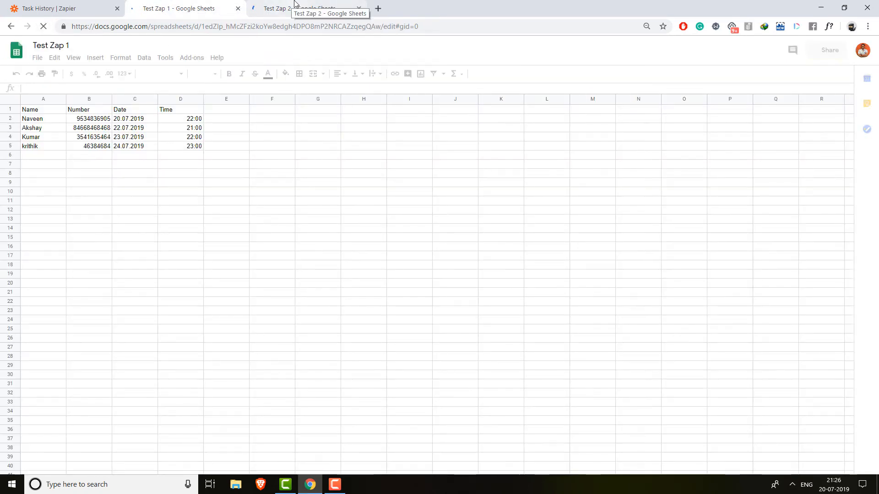
pyautogui.click(294, 6)
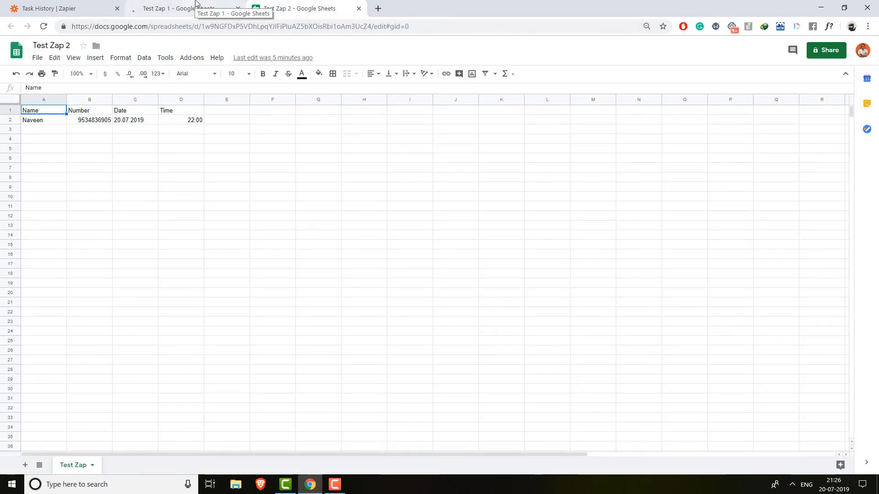
pyautogui.click(196, 5)
pyautogui.click(14, 7)
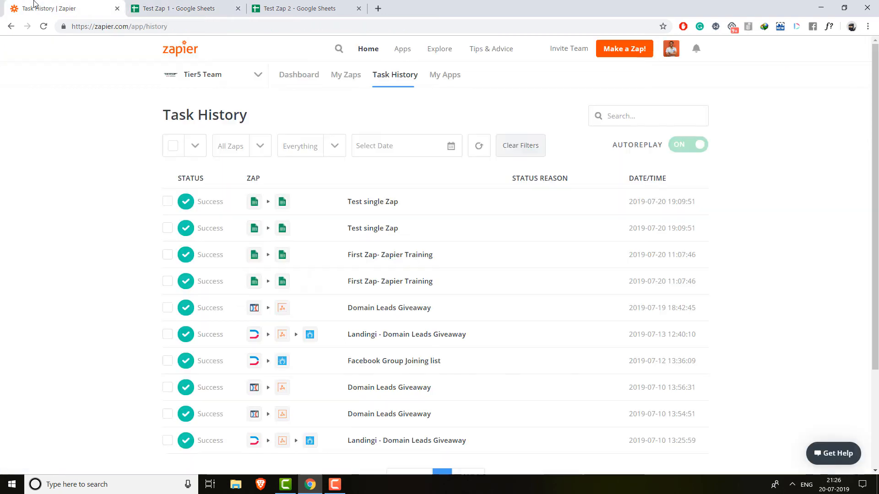
# - Refresh Task History, then open the shared Tier5 Zaps folder with all three zaps on
pyautogui.click(480, 147)
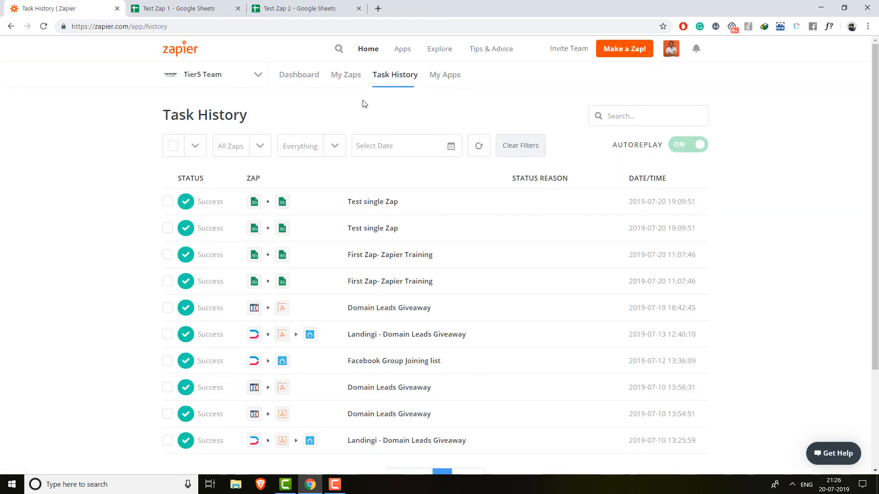
pyautogui.click(342, 87)
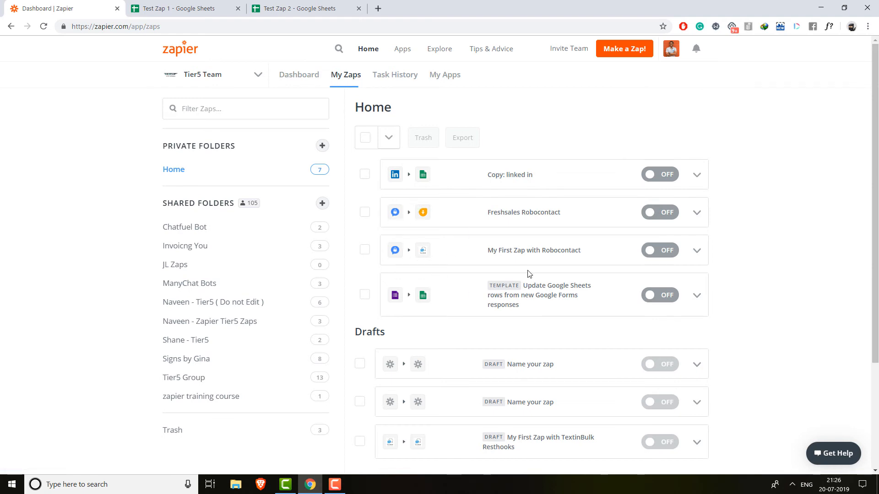
pyautogui.click(203, 326)
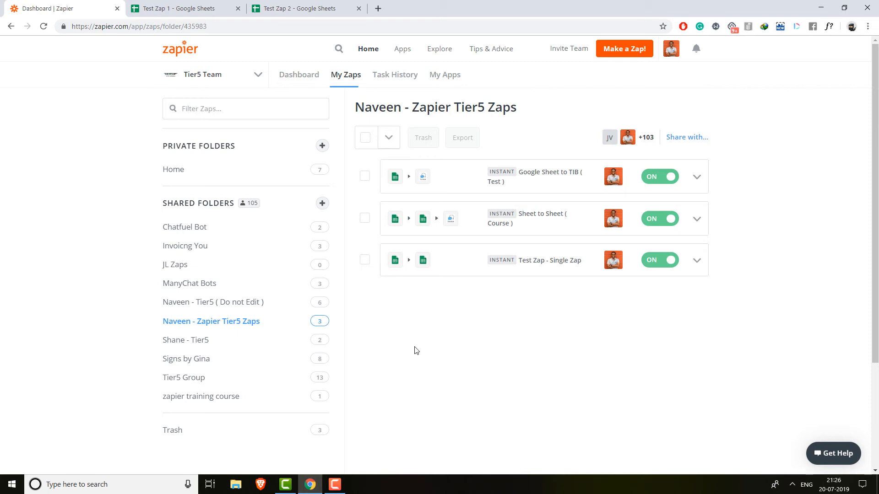
# - Check Test Zap 2, now holding four copied rows dated 20.07 through 24.07.2019
pyautogui.click(293, 9)
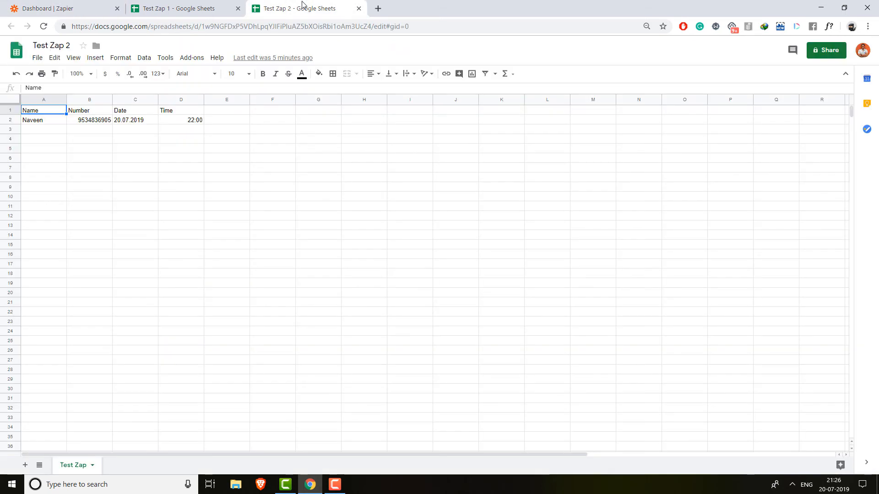
pyautogui.click(206, 8)
pyautogui.click(276, 4)
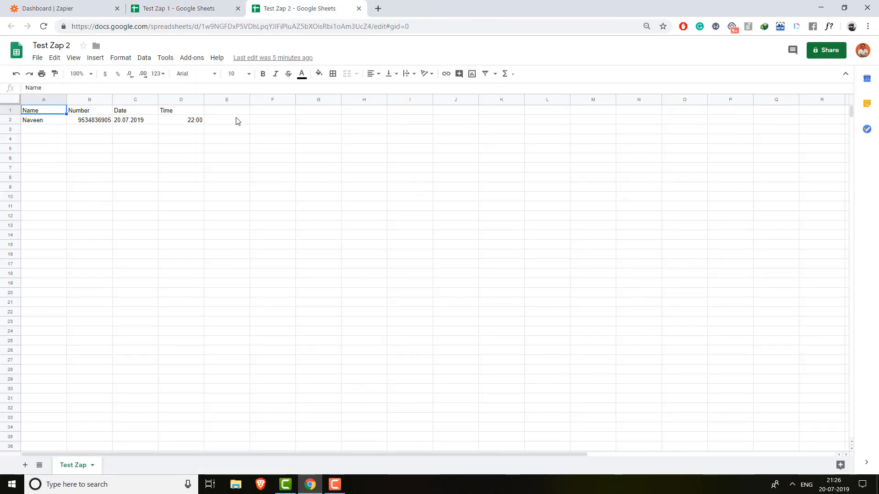
pyautogui.click(59, 4)
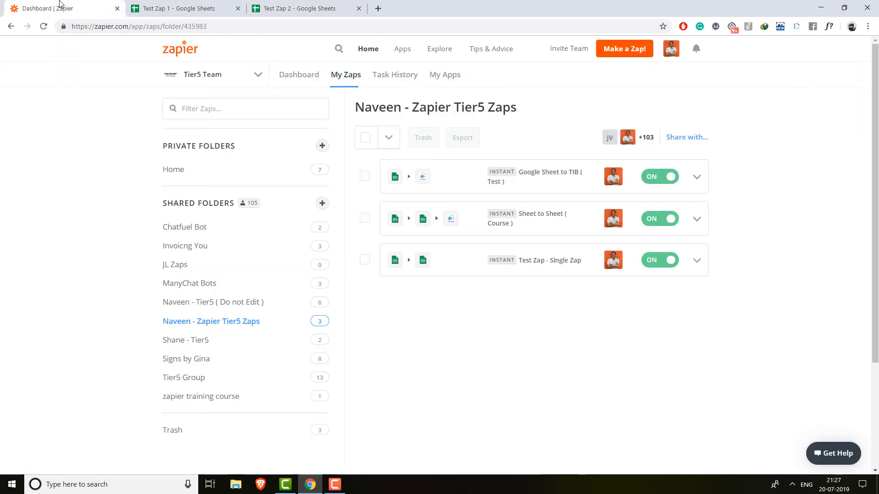
pyautogui.click(301, 4)
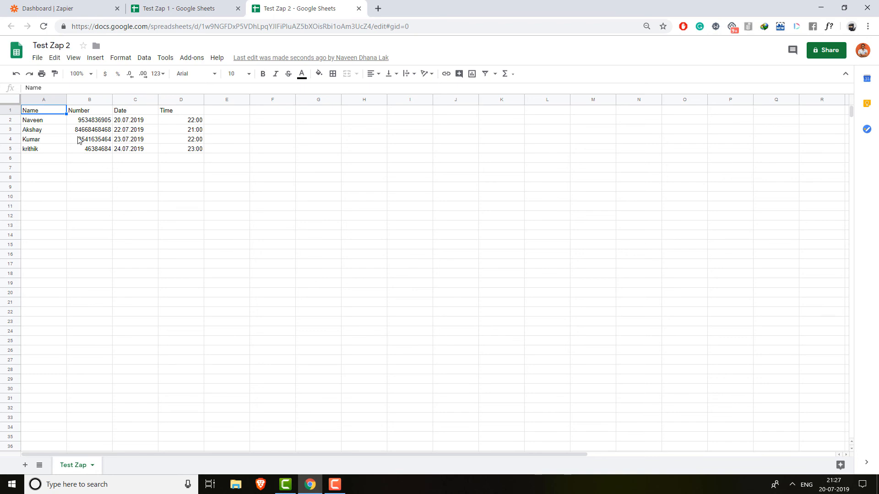
# - Verify Test Zap 1 and Test Zap 2 show identical four rows, then return to the shared zaps folder
pyautogui.click(188, 7)
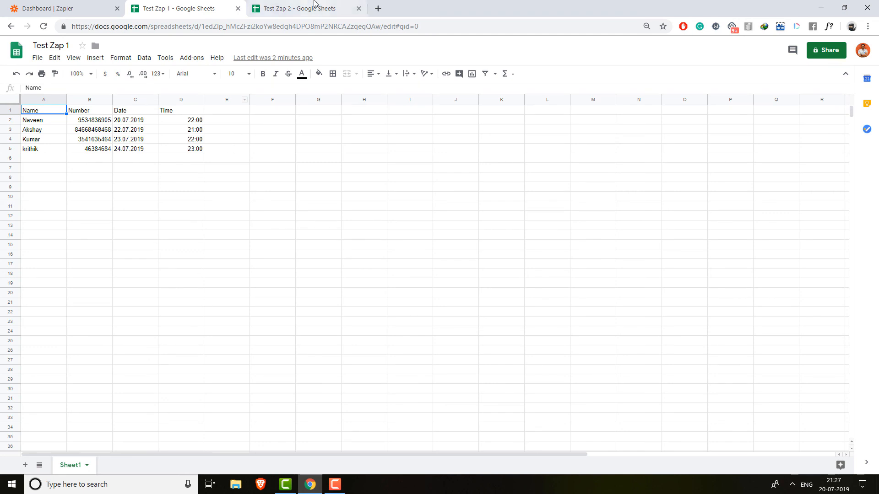
pyautogui.click(300, 8)
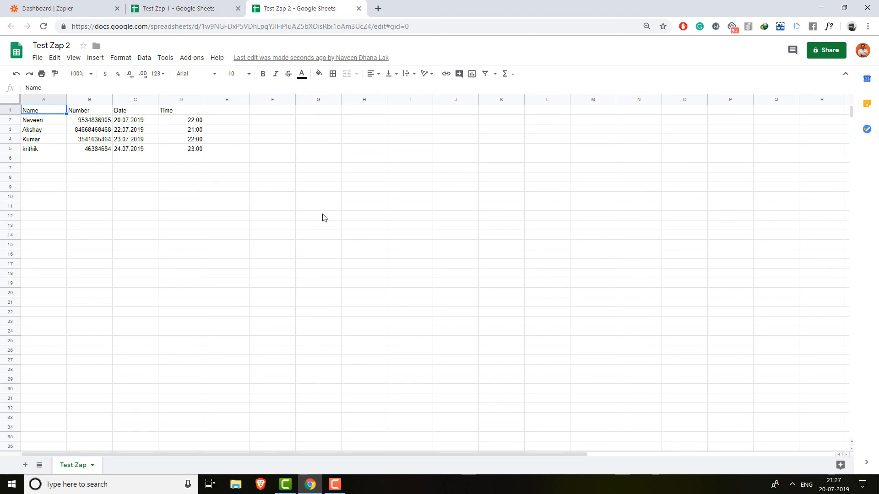
pyautogui.click(179, 7)
pyautogui.click(69, 6)
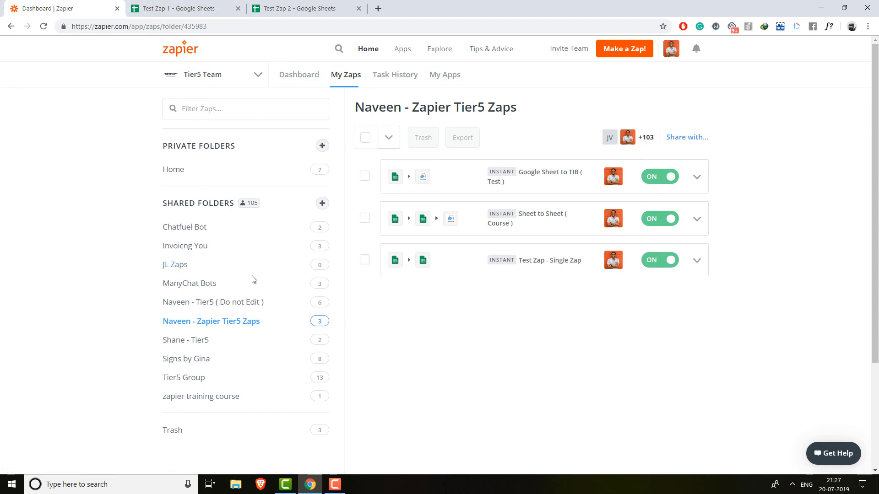
# - Open the Test Zap - Single Zap overview and review that the zap is switched on
pyautogui.click(565, 262)
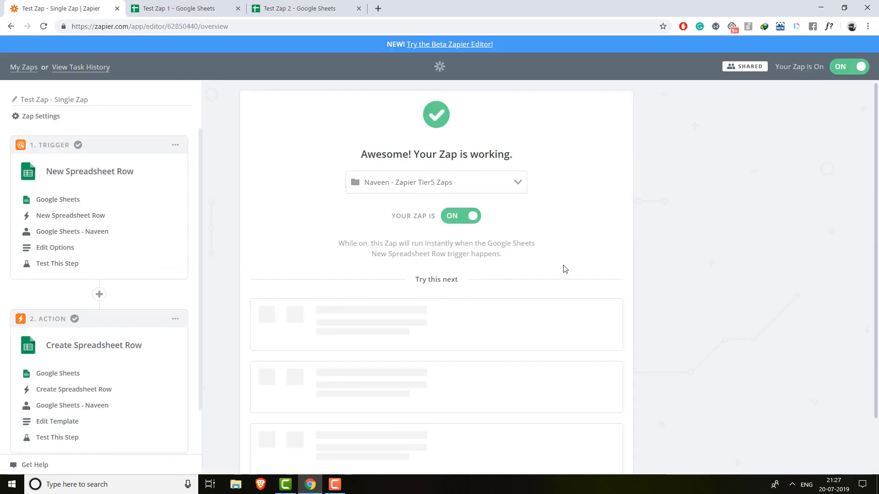
pyautogui.scroll(-1, 116, 280)
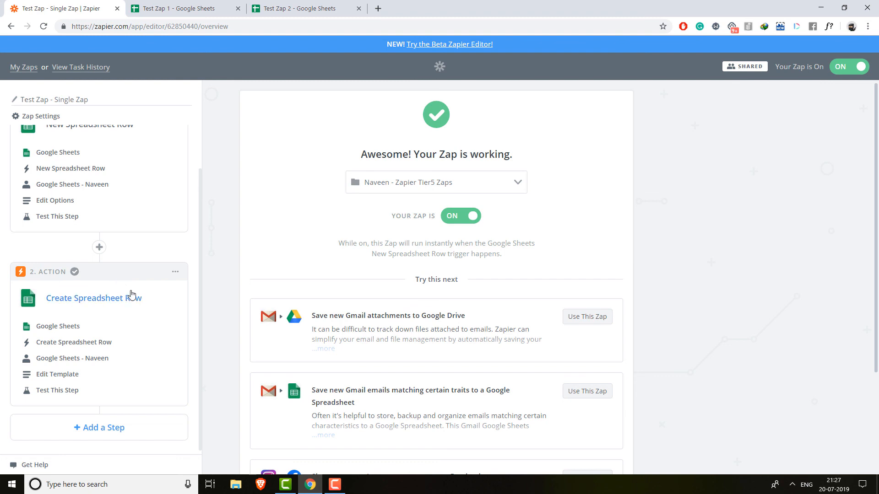
pyautogui.scroll(1, 137, 287)
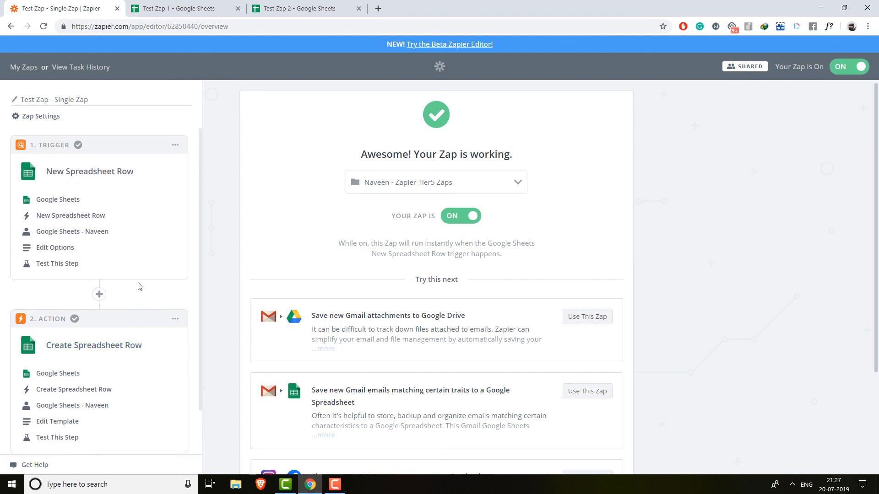